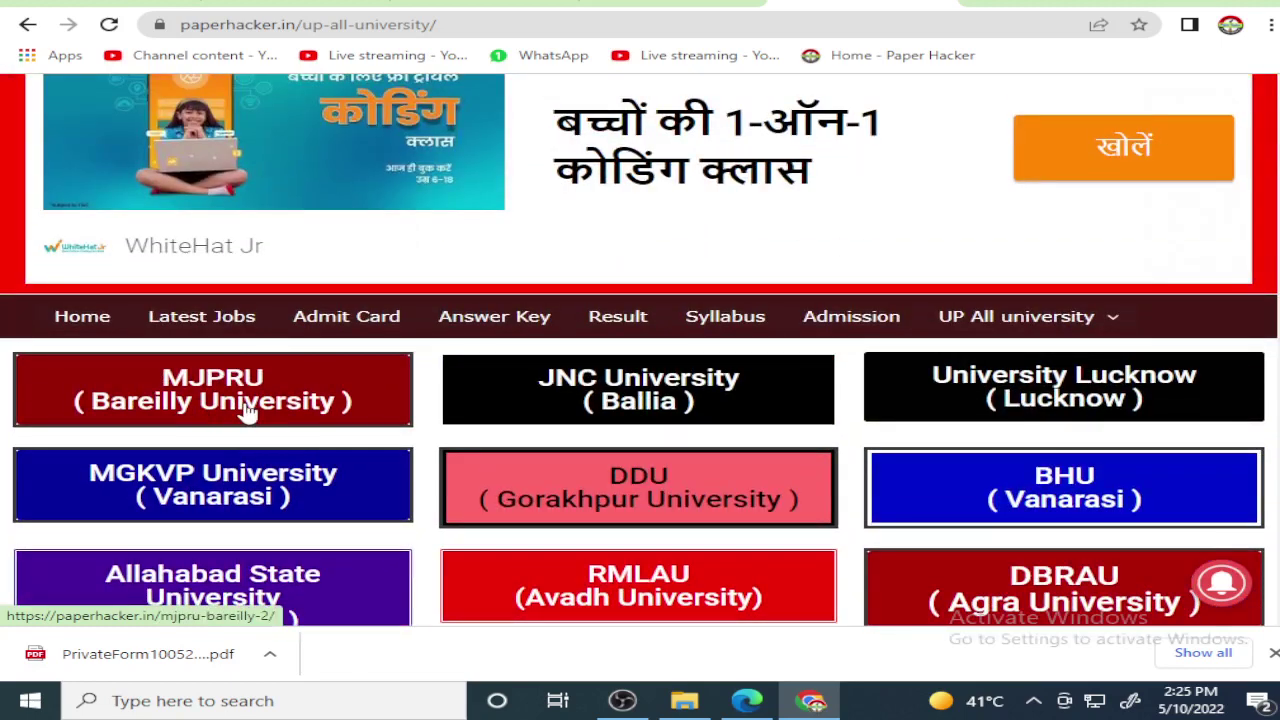
Step: Open the MJPRU (Bareilly University) page and look through its list of UG/PG syllabus, time table, notice and form links
{"action": "left_click", "coordinate": [247, 412]}
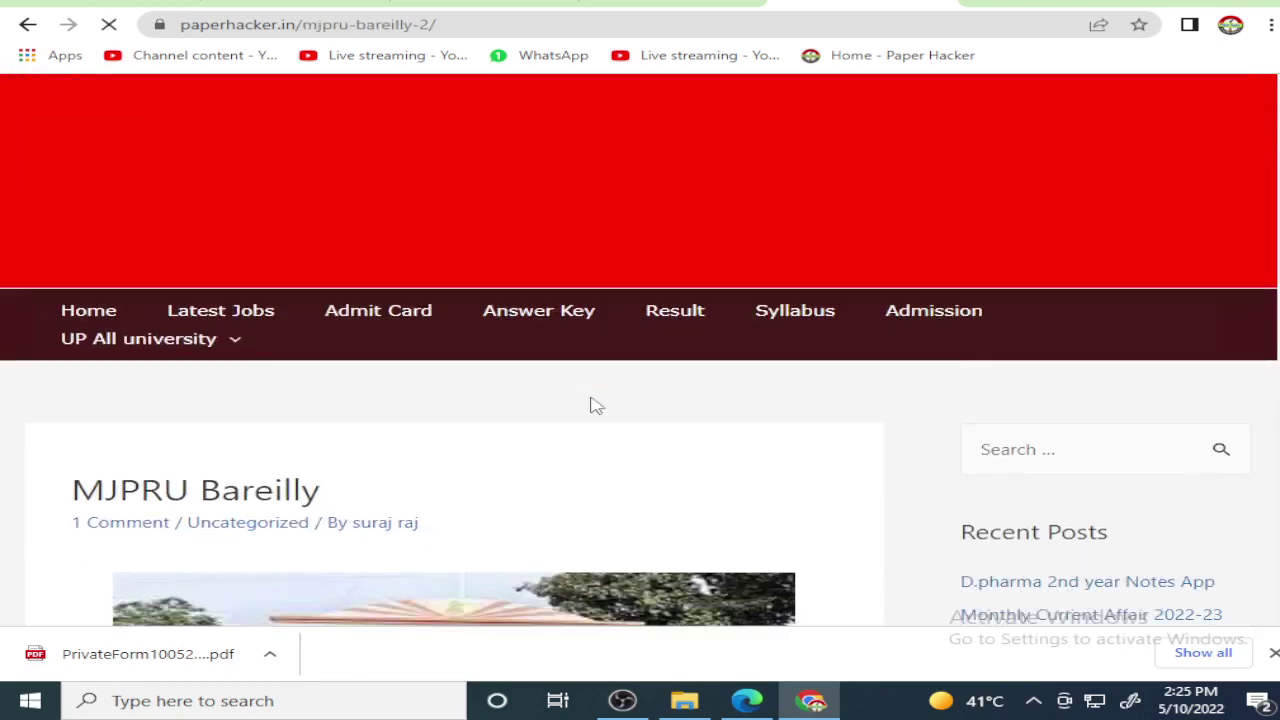
{"action": "scroll", "coordinate": [592, 405], "scroll_direction": "down", "scroll_amount": 5}
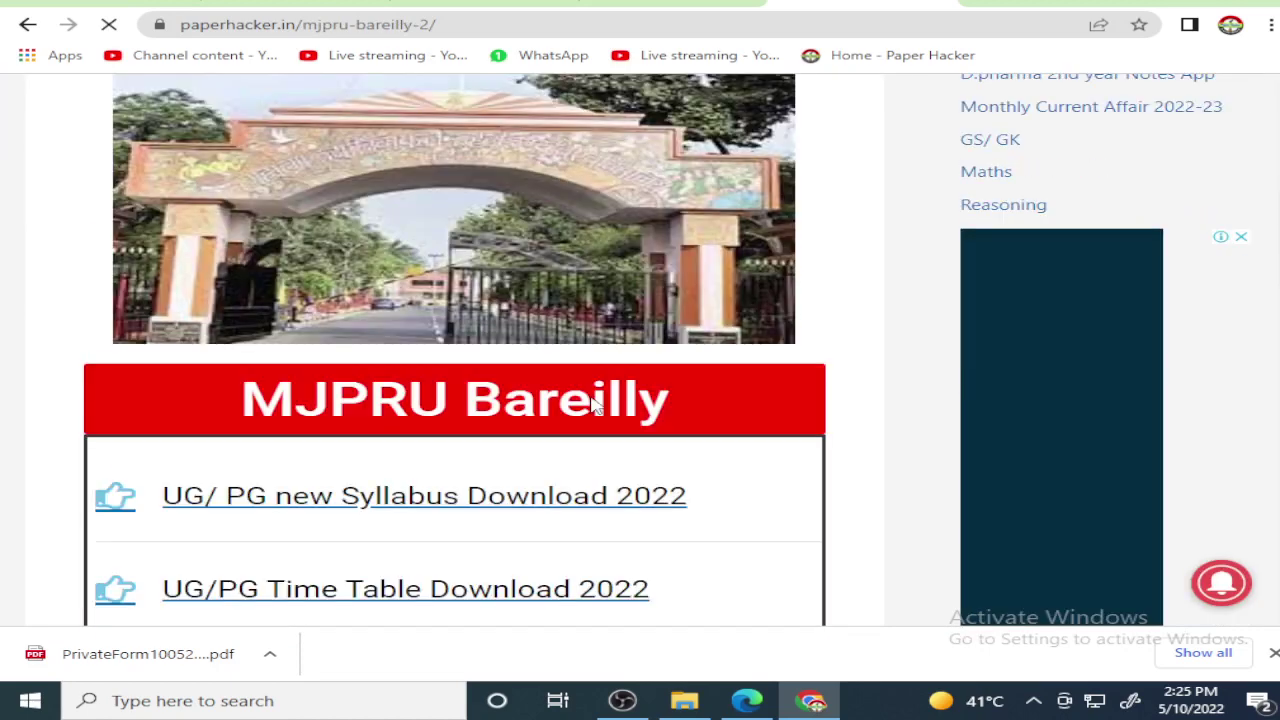
{"action": "scroll", "coordinate": [592, 405], "scroll_direction": "down", "scroll_amount": 1}
{"action": "scroll", "coordinate": [593, 407], "scroll_direction": "up", "scroll_amount": 3}
{"action": "scroll", "coordinate": [593, 407], "scroll_direction": "down", "scroll_amount": 4}
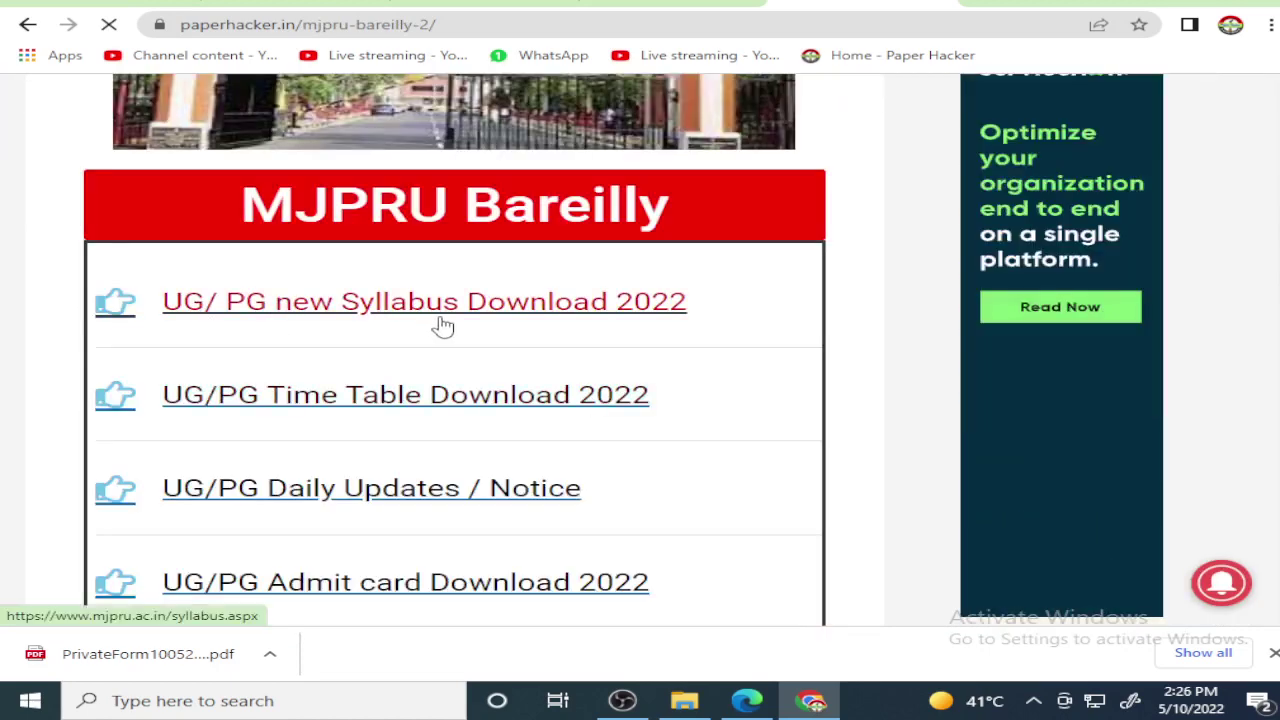
{"action": "scroll", "coordinate": [443, 325], "scroll_direction": "down", "scroll_amount": 1}
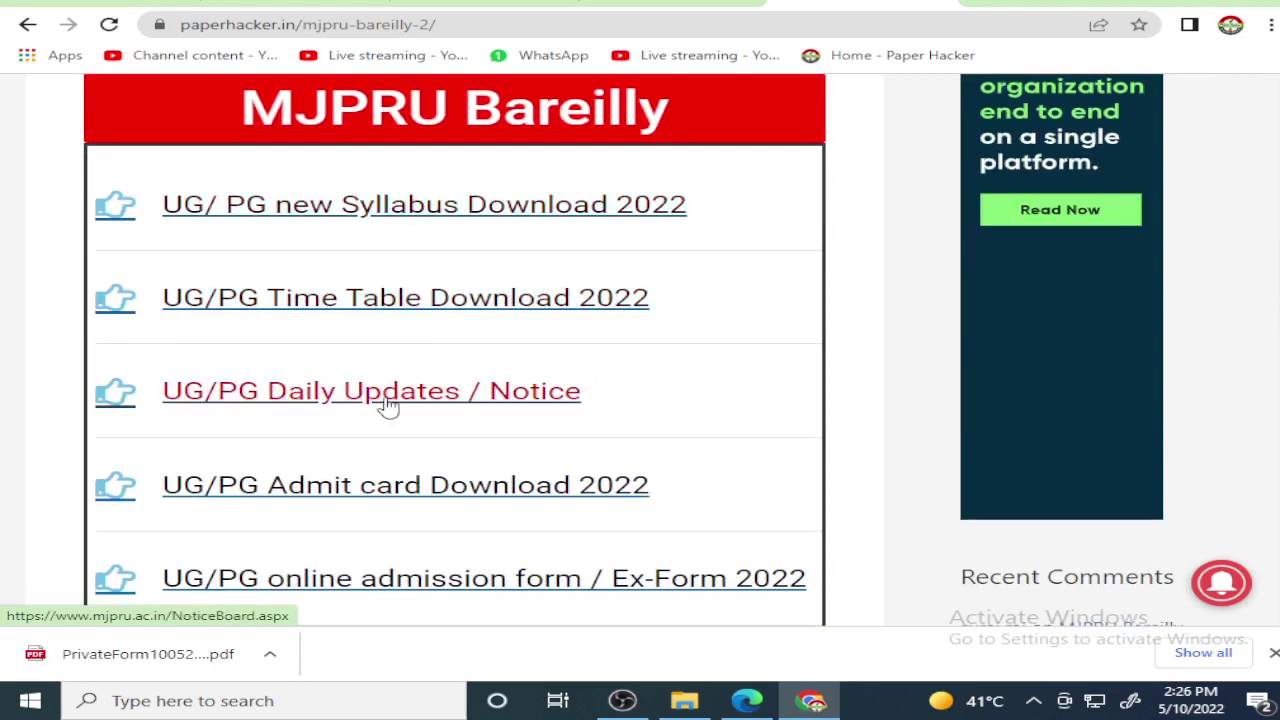
{"action": "scroll", "coordinate": [388, 405], "scroll_direction": "down", "scroll_amount": 2}
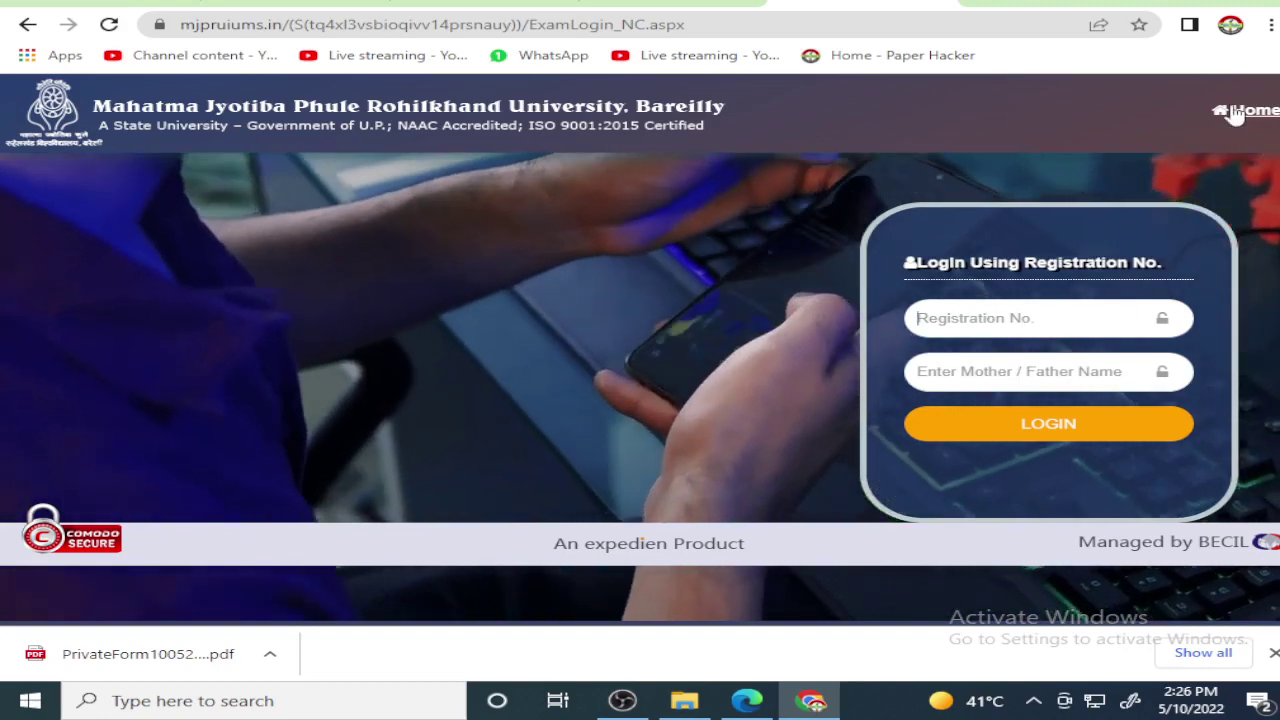
Step: Activate the Registration No. field on the university's exam login form
{"action": "left_click", "coordinate": [1237, 115]}
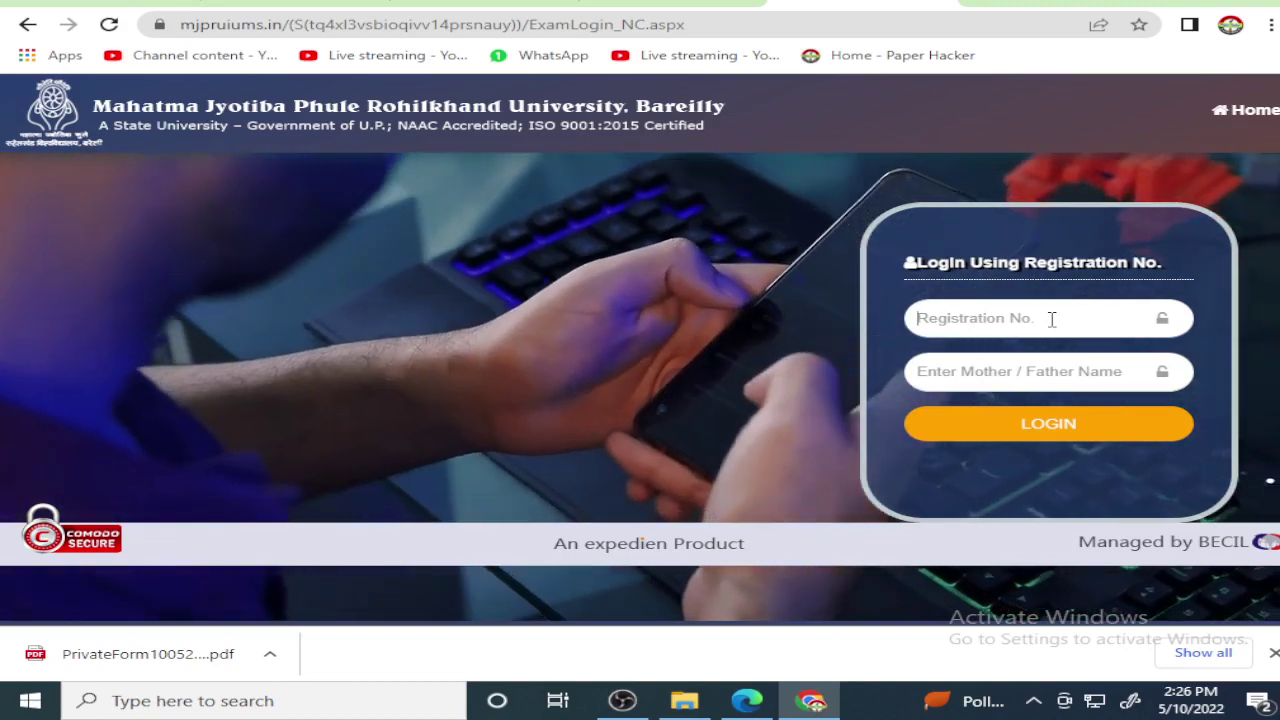
{"action": "left_click", "coordinate": [1051, 319]}
{"action": "left_click", "coordinate": [622, 700]}
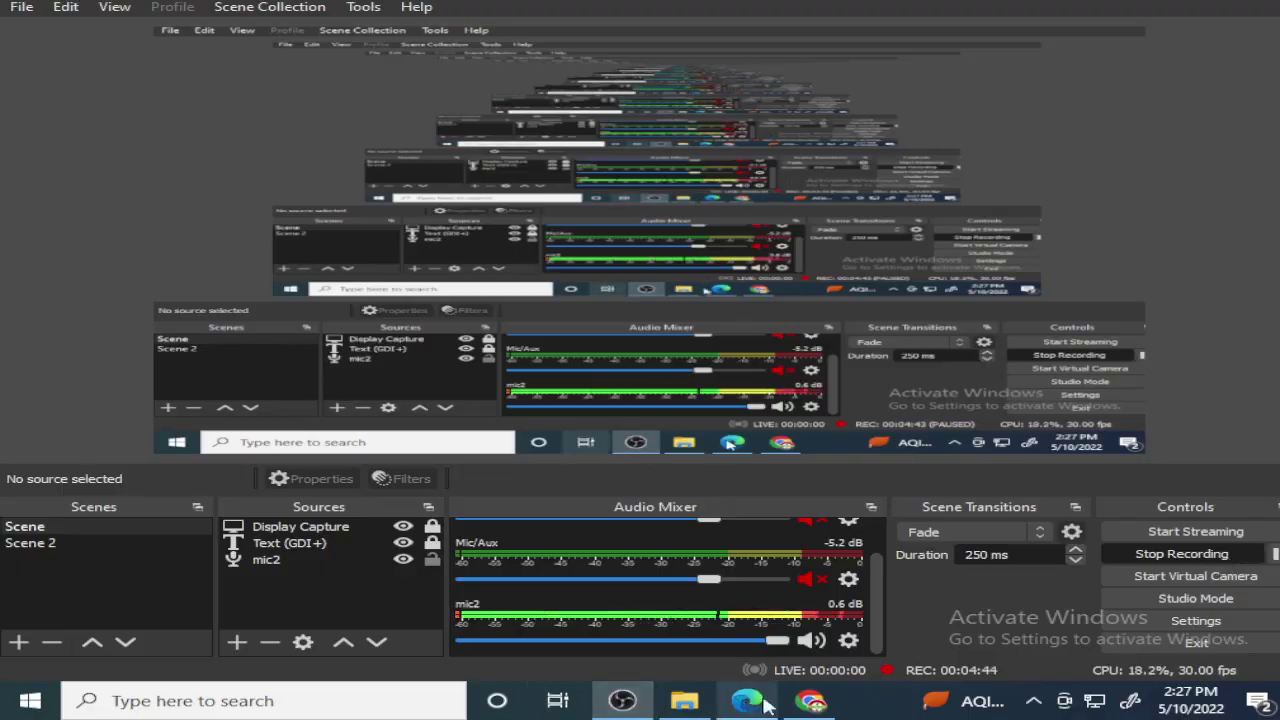
{"action": "left_click", "coordinate": [812, 701]}
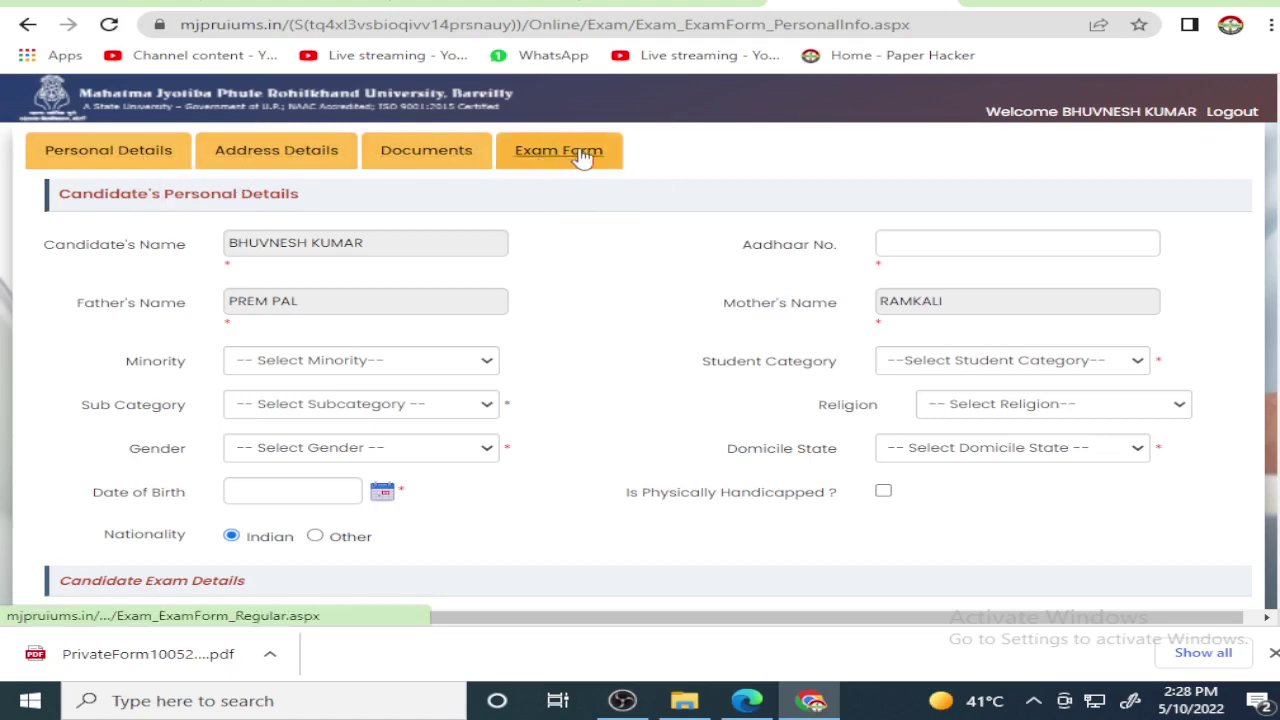
Step: Set the candidate's gender to Male in the personal details section of the exam form
{"action": "scroll", "coordinate": [669, 297], "scroll_direction": "down", "scroll_amount": 6}
{"action": "scroll", "coordinate": [670, 300], "scroll_direction": "up", "scroll_amount": 6}
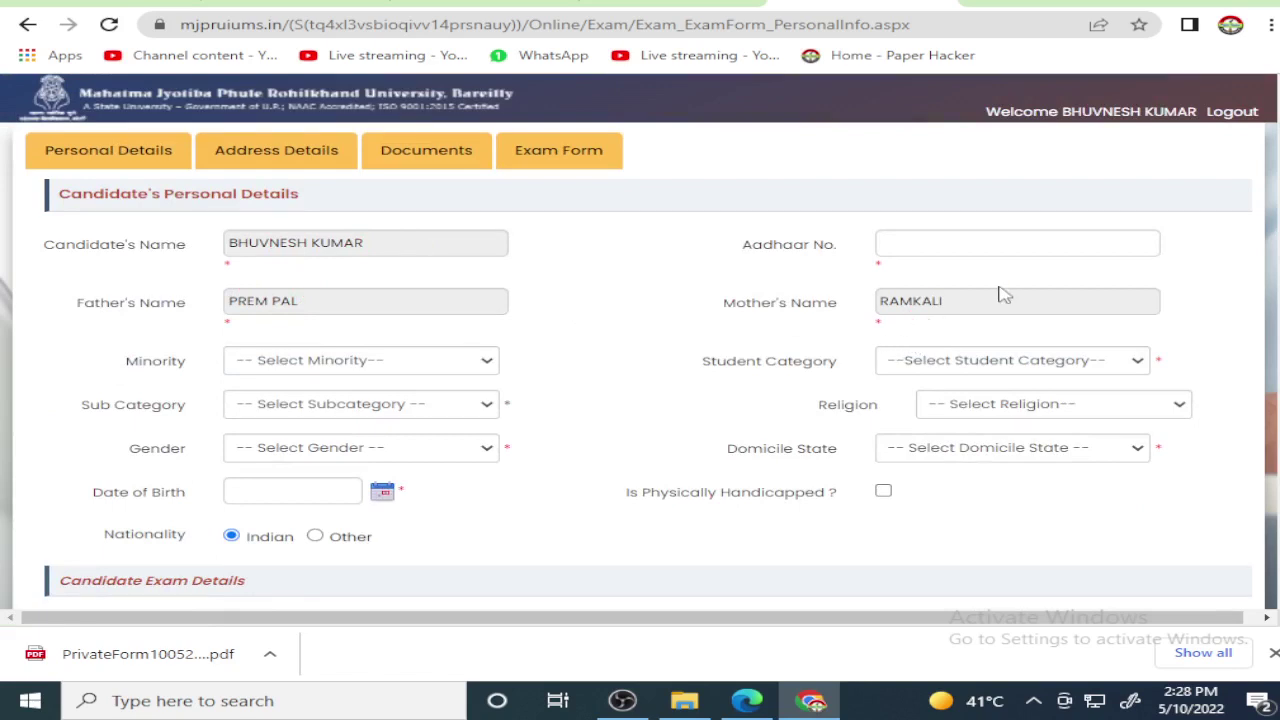
{"action": "left_click", "coordinate": [915, 242]}
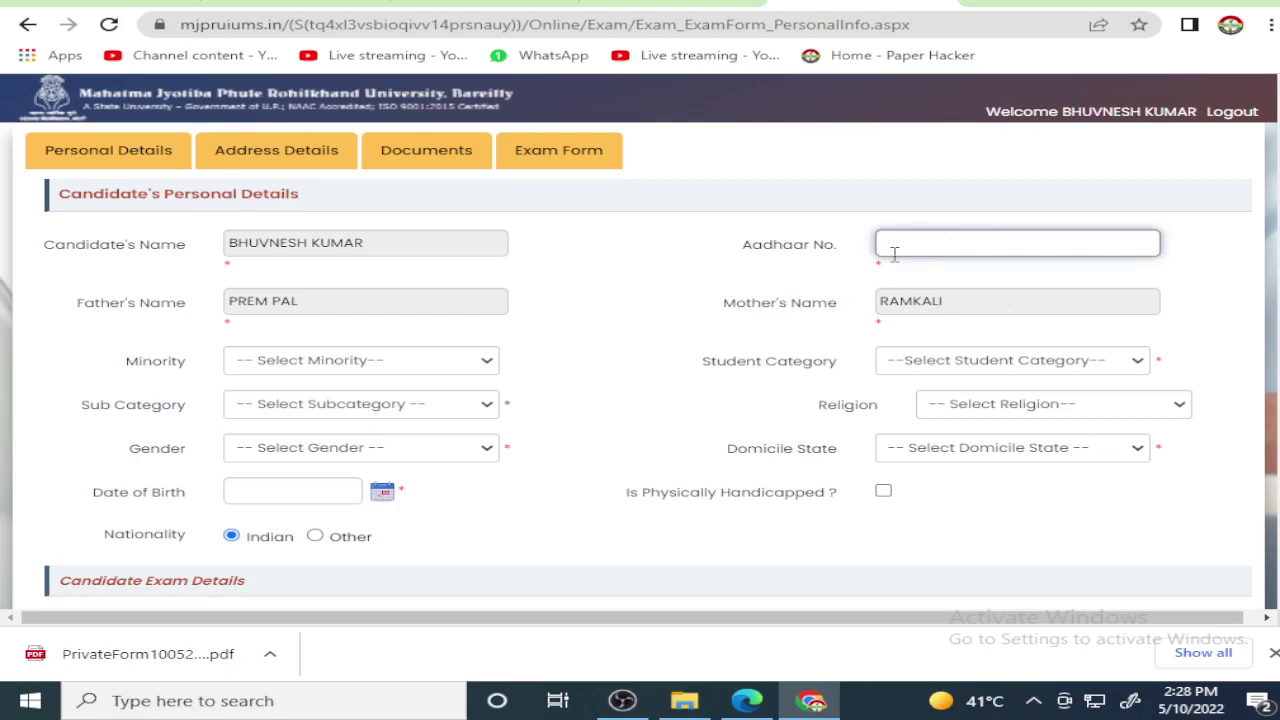
{"action": "scroll", "coordinate": [410, 360], "scroll_direction": "down", "scroll_amount": 1}
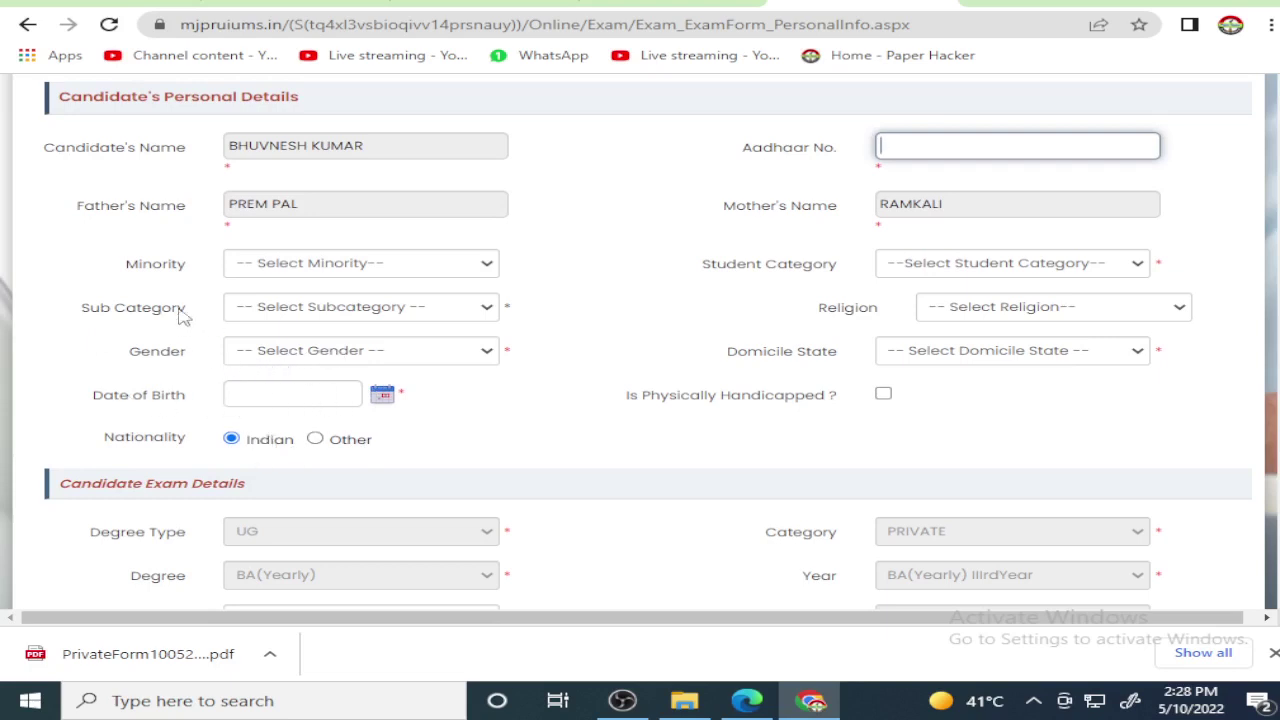
{"action": "left_click", "coordinate": [468, 356]}
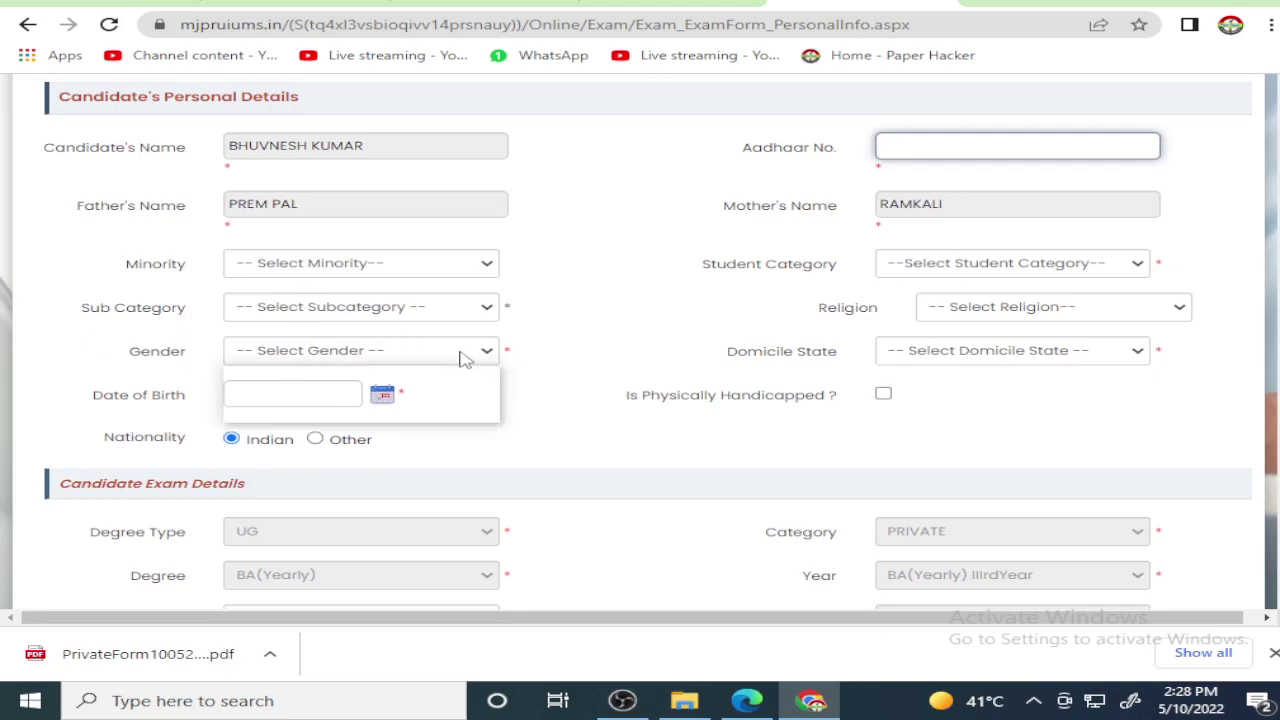
{"action": "left_click", "coordinate": [328, 398]}
{"action": "left_click", "coordinate": [404, 310]}
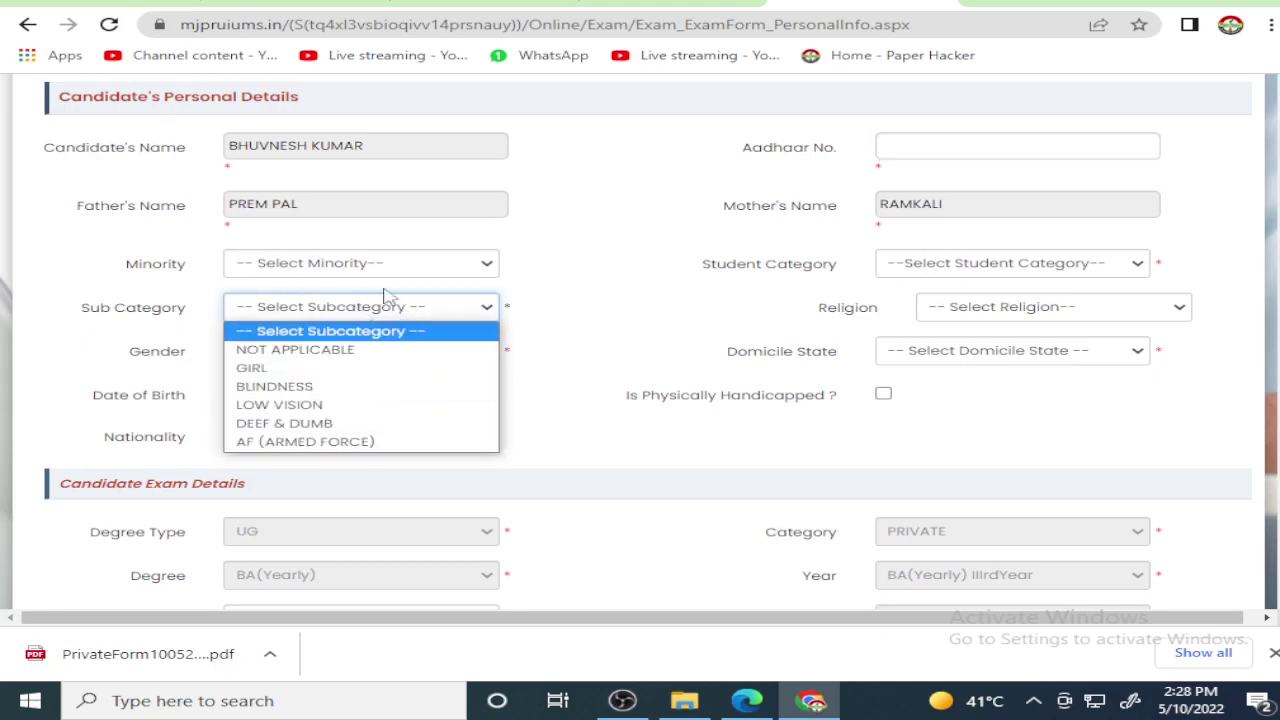
{"action": "left_click", "coordinate": [386, 299]}
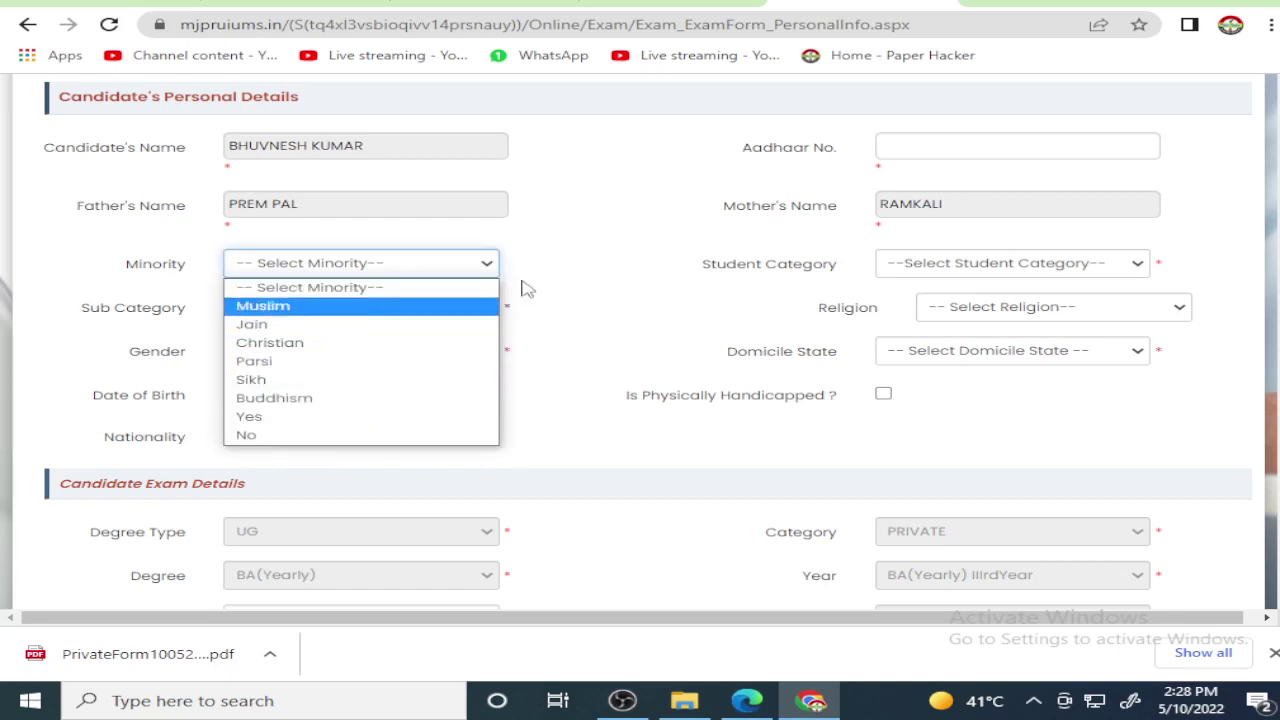
{"action": "left_click", "coordinate": [573, 276]}
{"action": "left_click", "coordinate": [278, 222]}
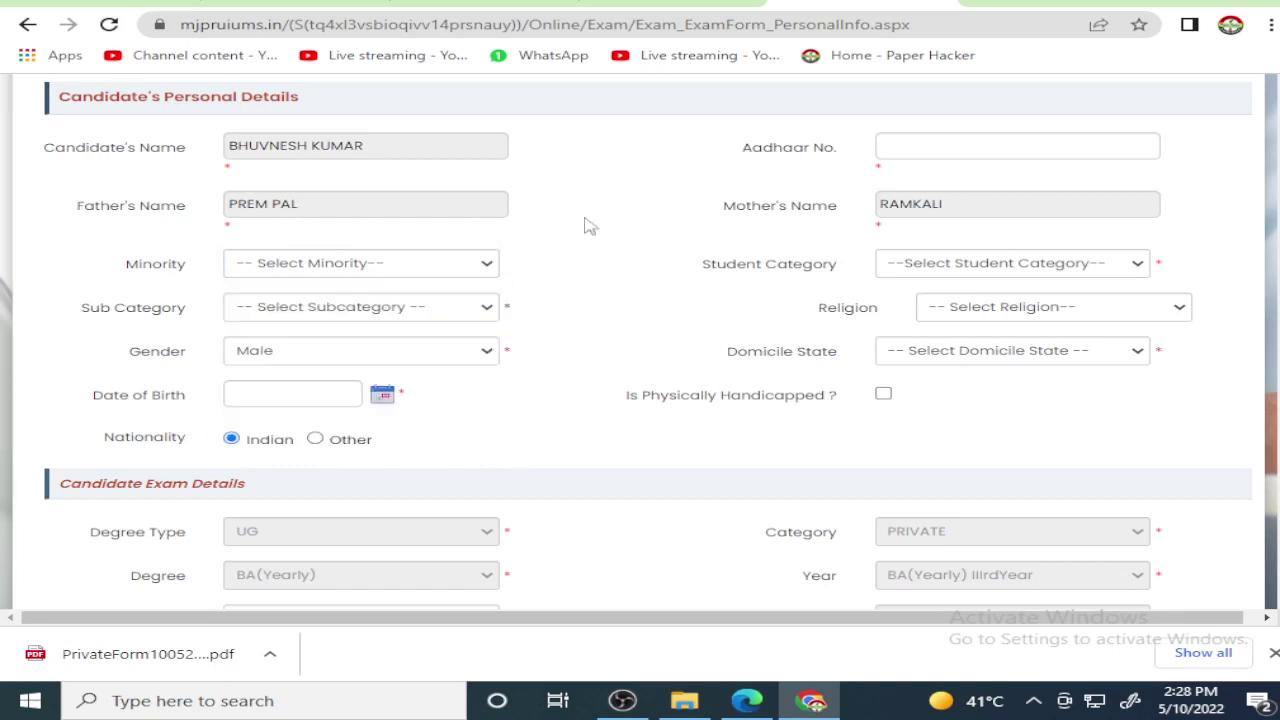
Step: Set the student category to OBC and the religion to Hindu in the candidate's personal details
{"action": "left_click", "coordinate": [982, 271]}
{"action": "left_click", "coordinate": [945, 324]}
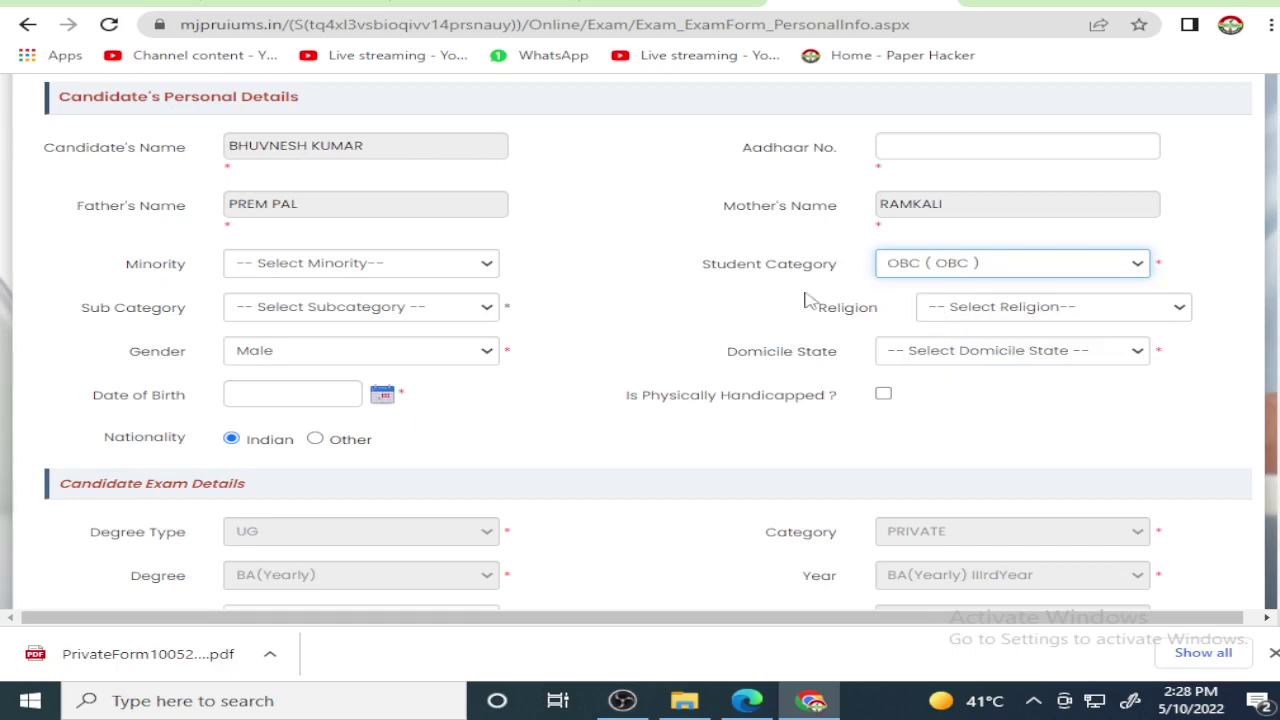
{"action": "left_click", "coordinate": [808, 300]}
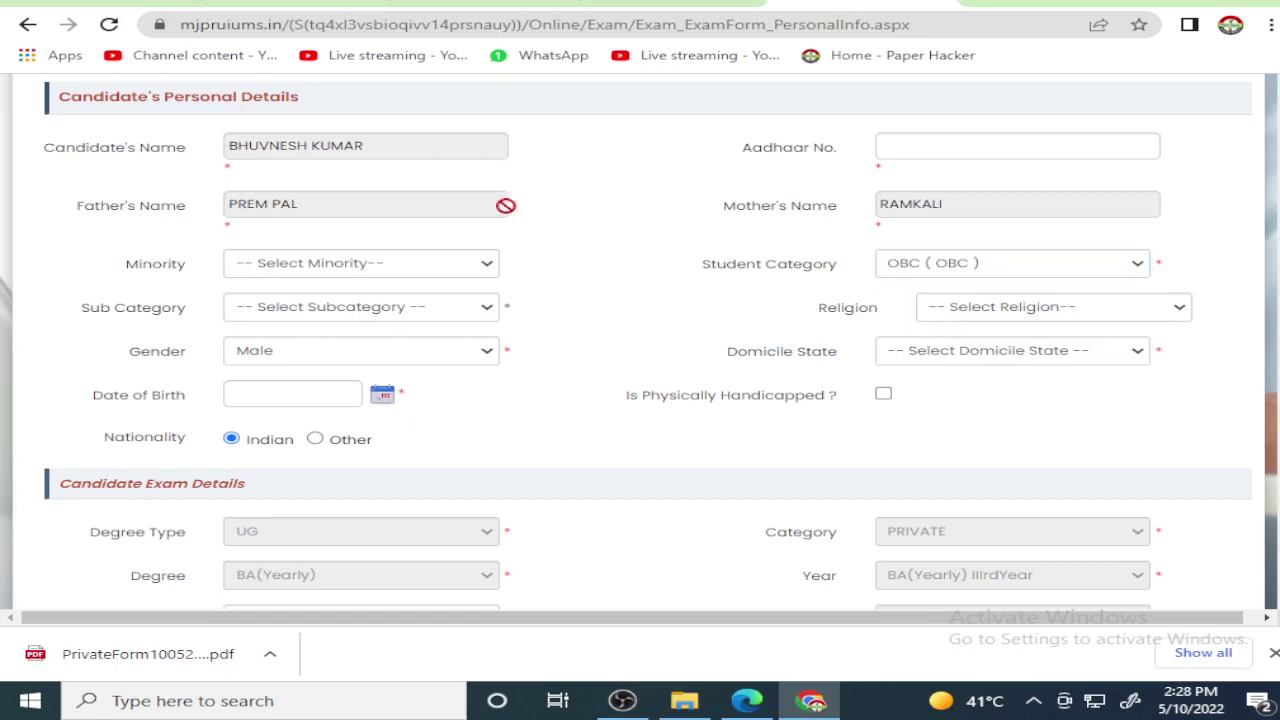
{"action": "left_click", "coordinate": [1117, 320]}
{"action": "left_click", "coordinate": [982, 387]}
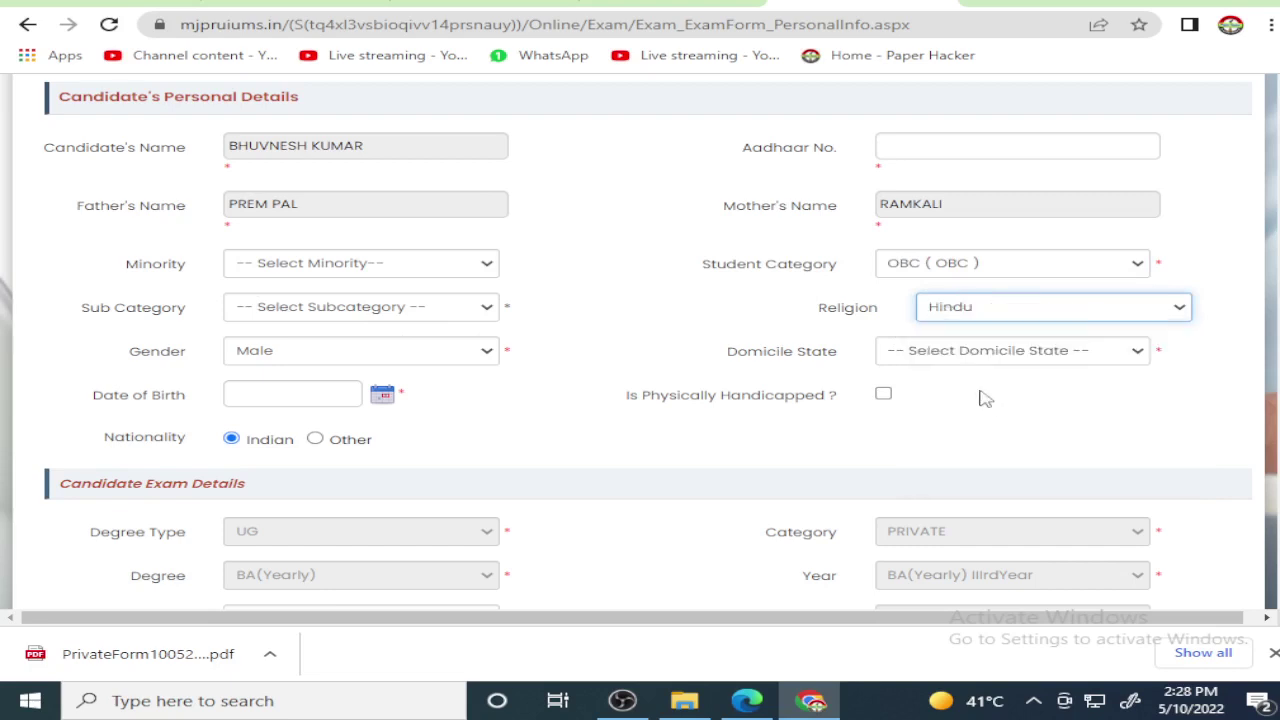
Step: Set the candidate's domicile state to UTTAR PRADESH
{"action": "left_click", "coordinate": [908, 340]}
{"action": "left_click", "coordinate": [1003, 360]}
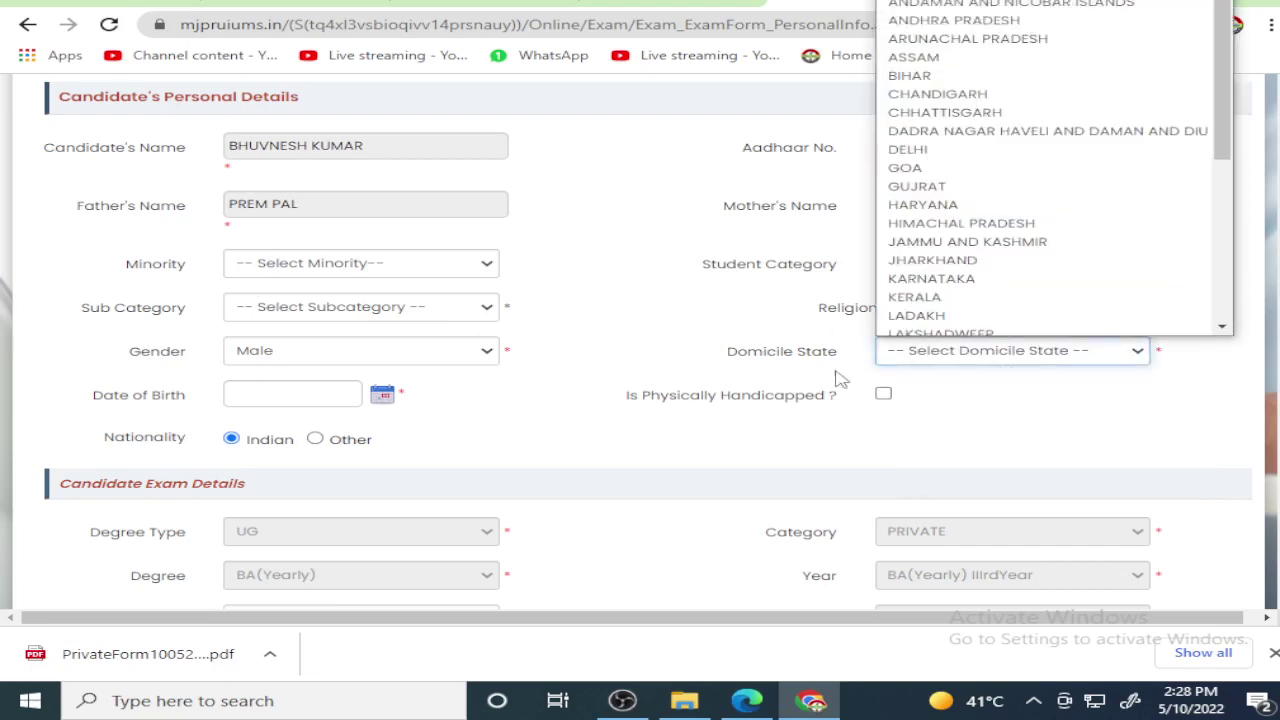
{"action": "scroll", "coordinate": [982, 288], "scroll_direction": "down", "scroll_amount": 3}
{"action": "left_click", "coordinate": [982, 288]}
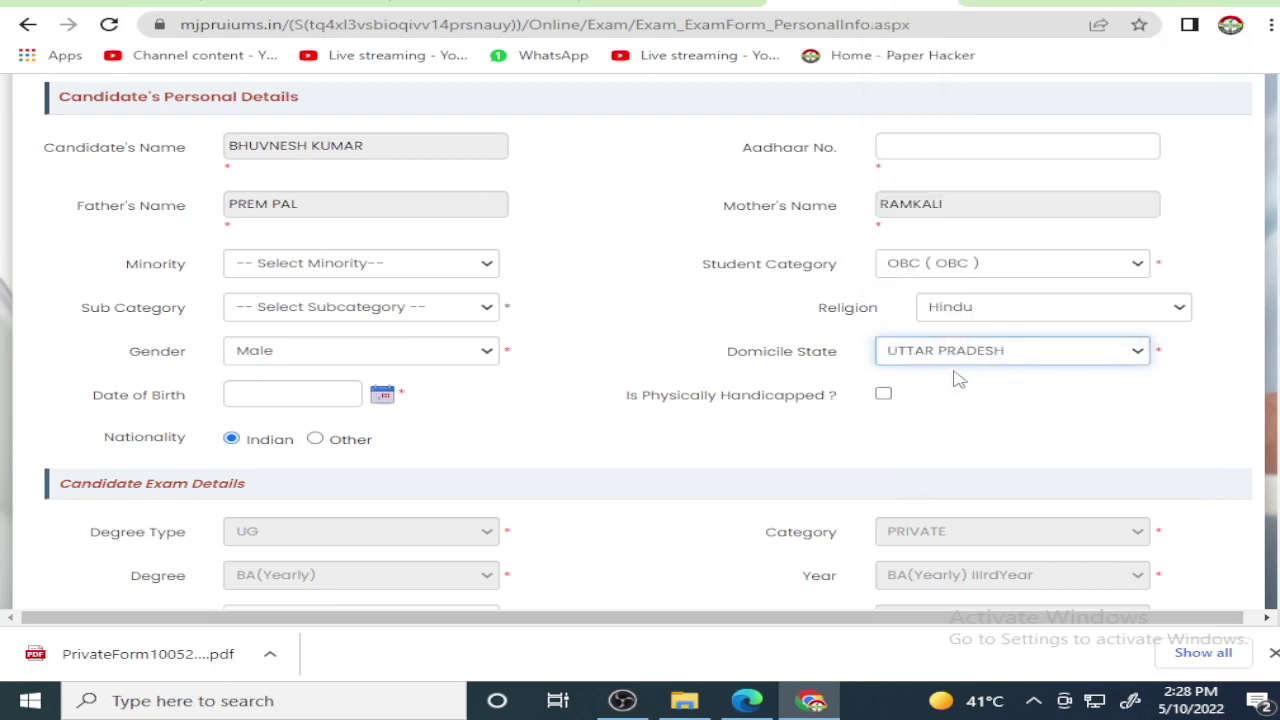
{"action": "scroll", "coordinate": [498, 464], "scroll_direction": "down", "scroll_amount": 2}
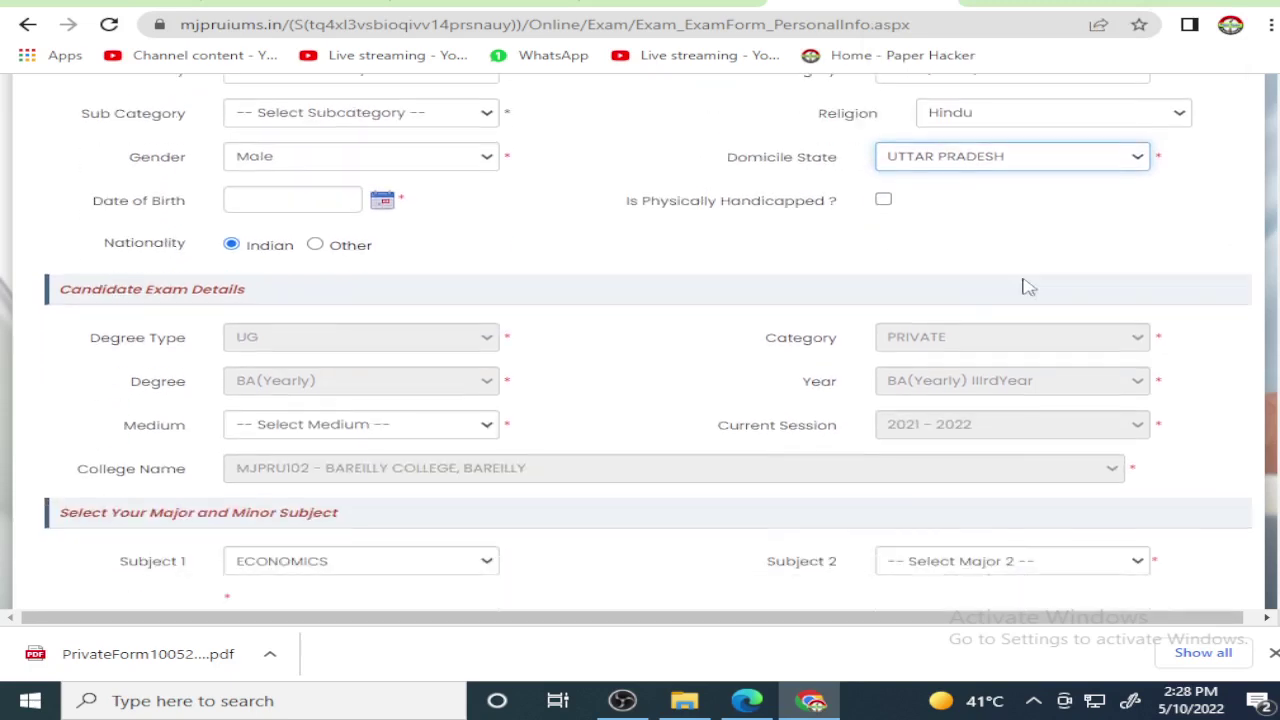
{"action": "left_click", "coordinate": [884, 203]}
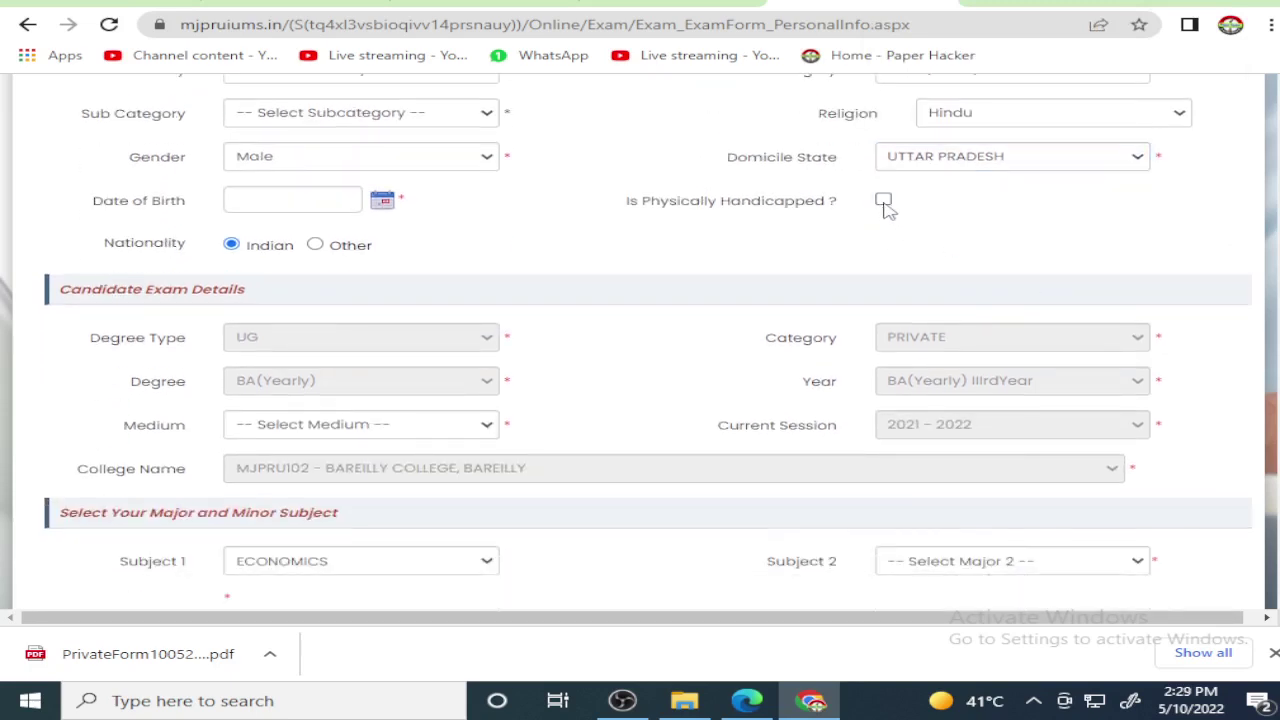
Step: Choose ECONOMICS as Subject 1 and POLITICAL SCIENCE as Subject 2 in the major and minor subject section
{"action": "scroll", "coordinate": [531, 291], "scroll_direction": "down", "scroll_amount": 2}
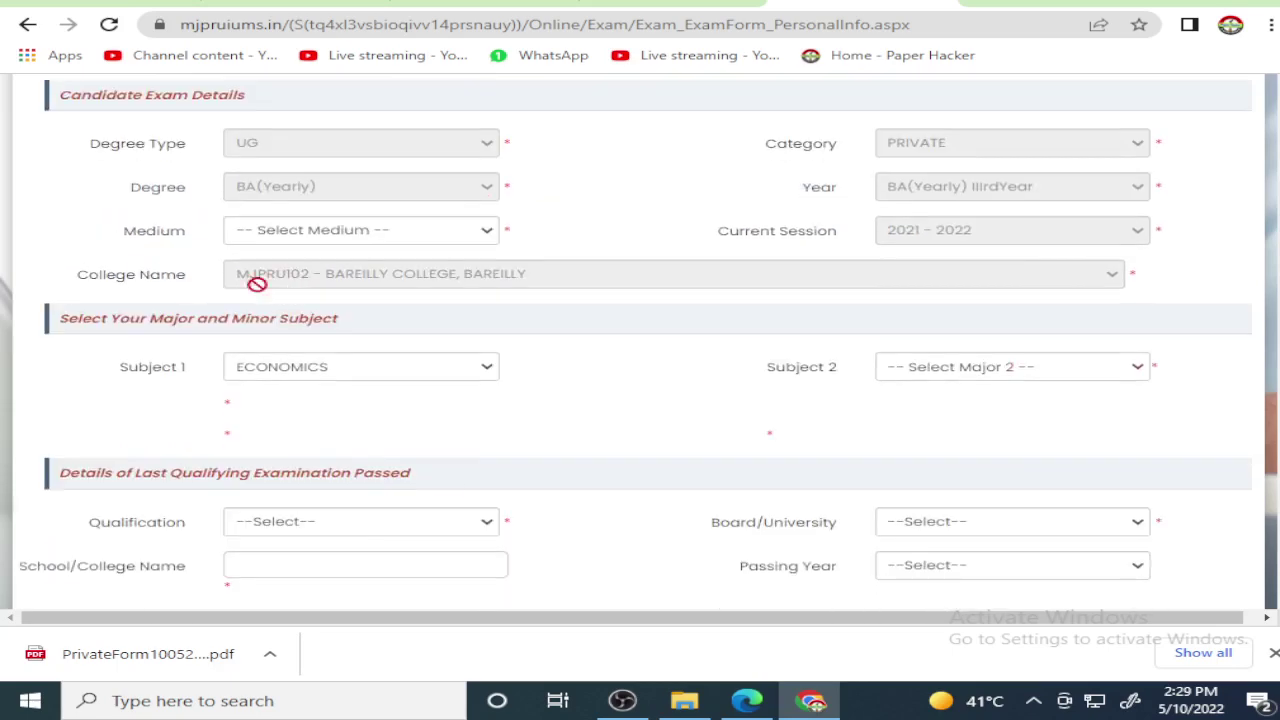
{"action": "scroll", "coordinate": [275, 268], "scroll_direction": "up", "scroll_amount": 2}
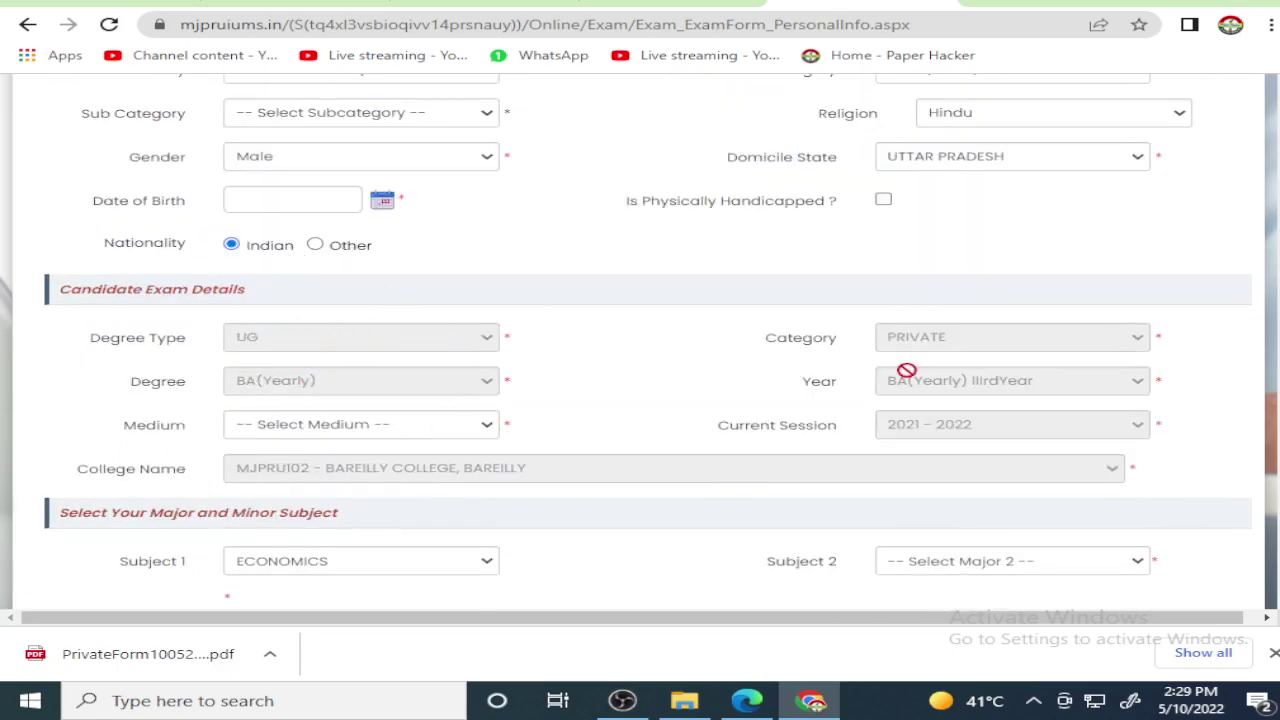
{"action": "scroll", "coordinate": [425, 492], "scroll_direction": "down", "scroll_amount": 1}
{"action": "scroll", "coordinate": [430, 493], "scroll_direction": "down", "scroll_amount": 3}
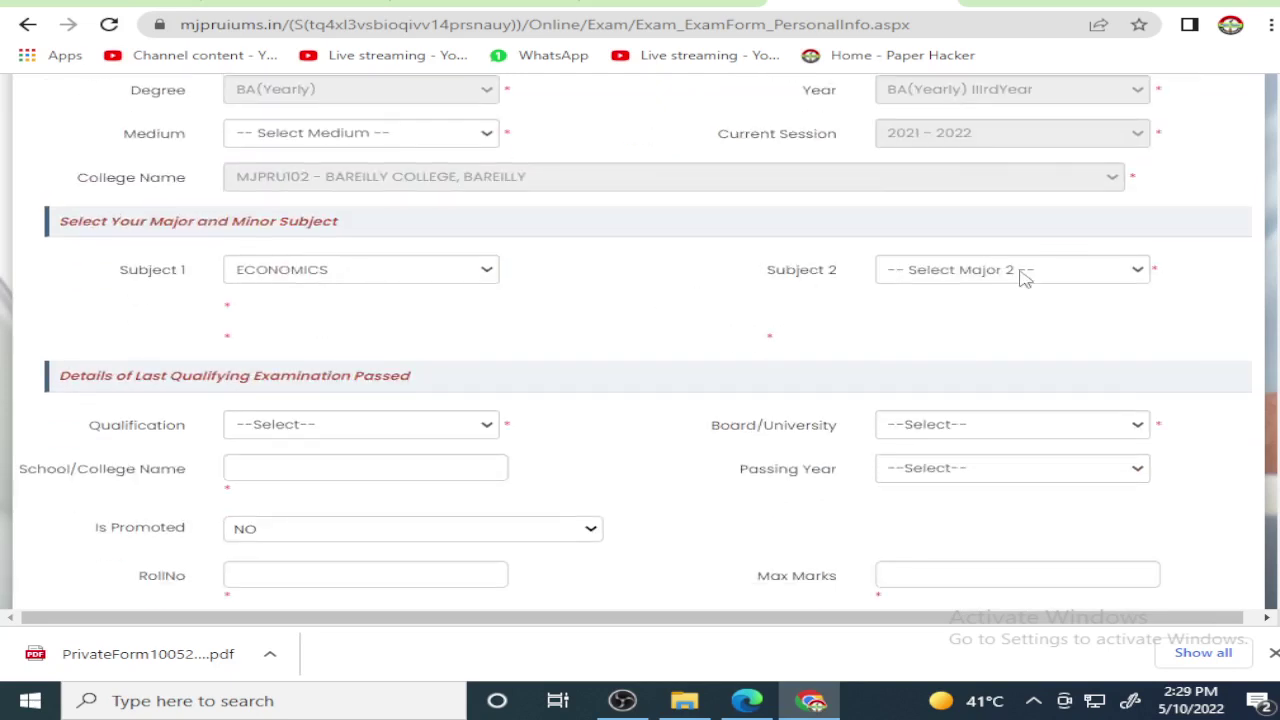
{"action": "left_click", "coordinate": [400, 276]}
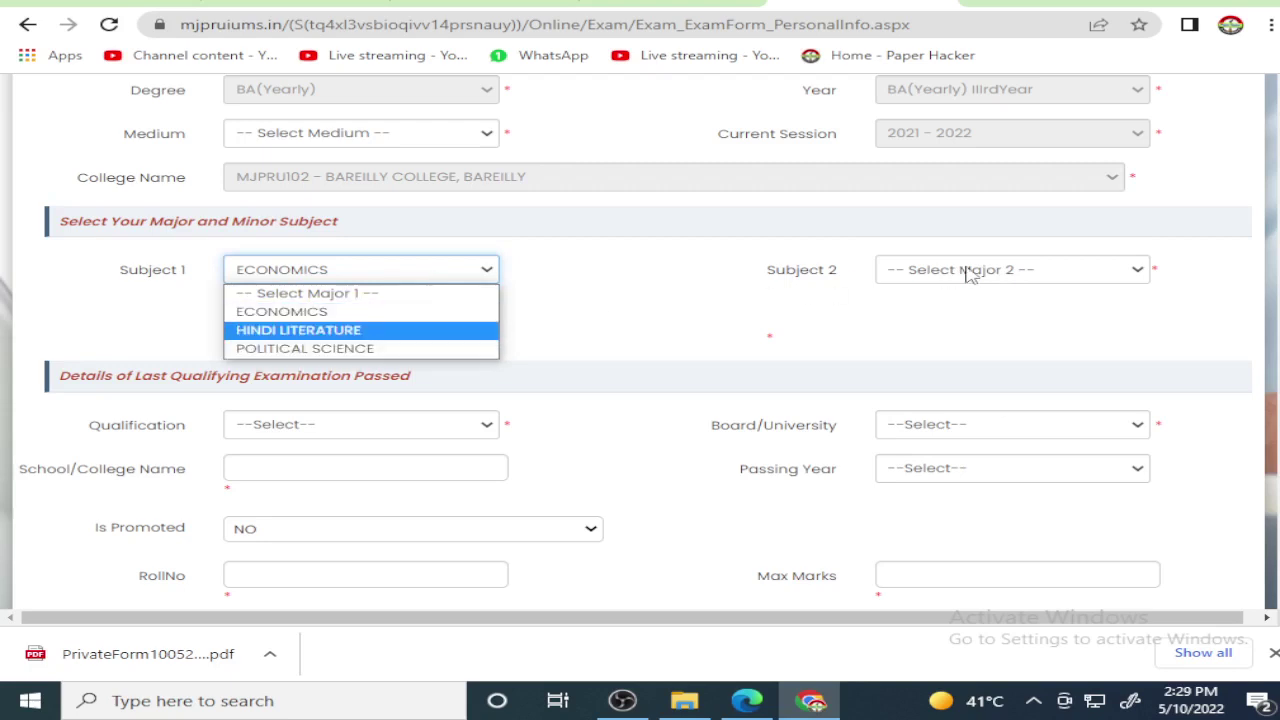
{"action": "left_click", "coordinate": [590, 308]}
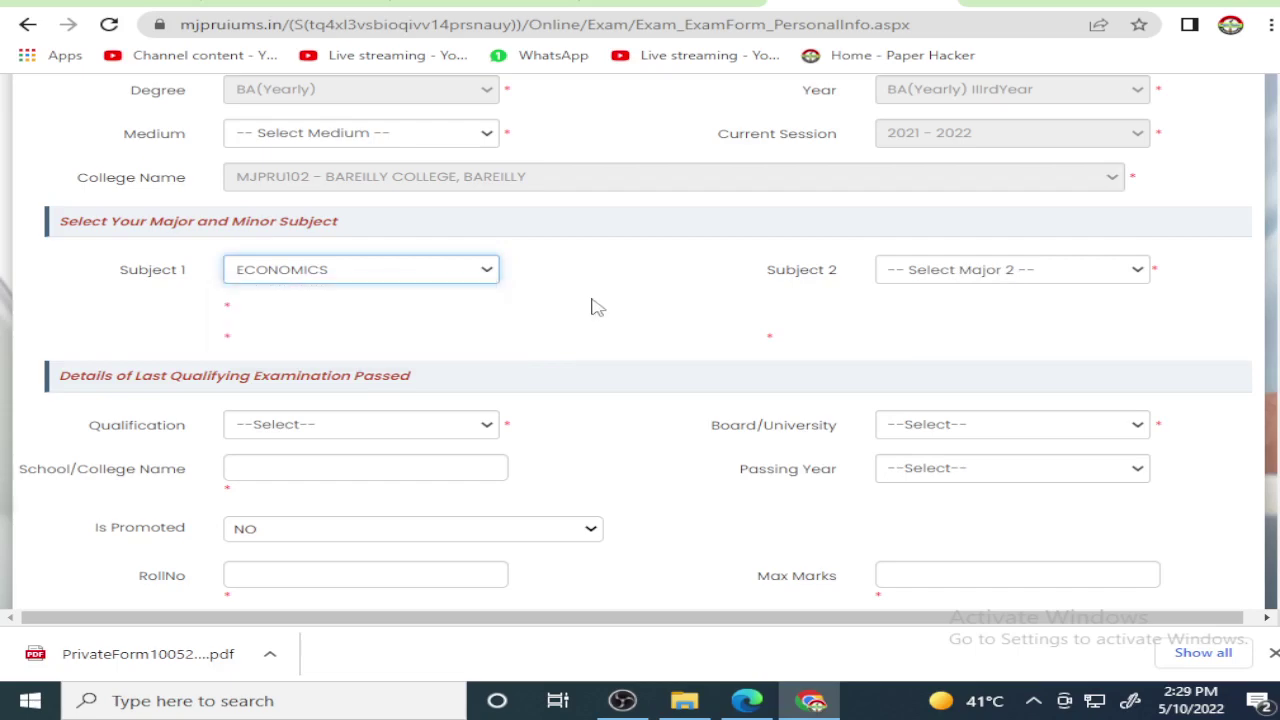
{"action": "left_click", "coordinate": [286, 276]}
{"action": "left_click", "coordinate": [266, 313]}
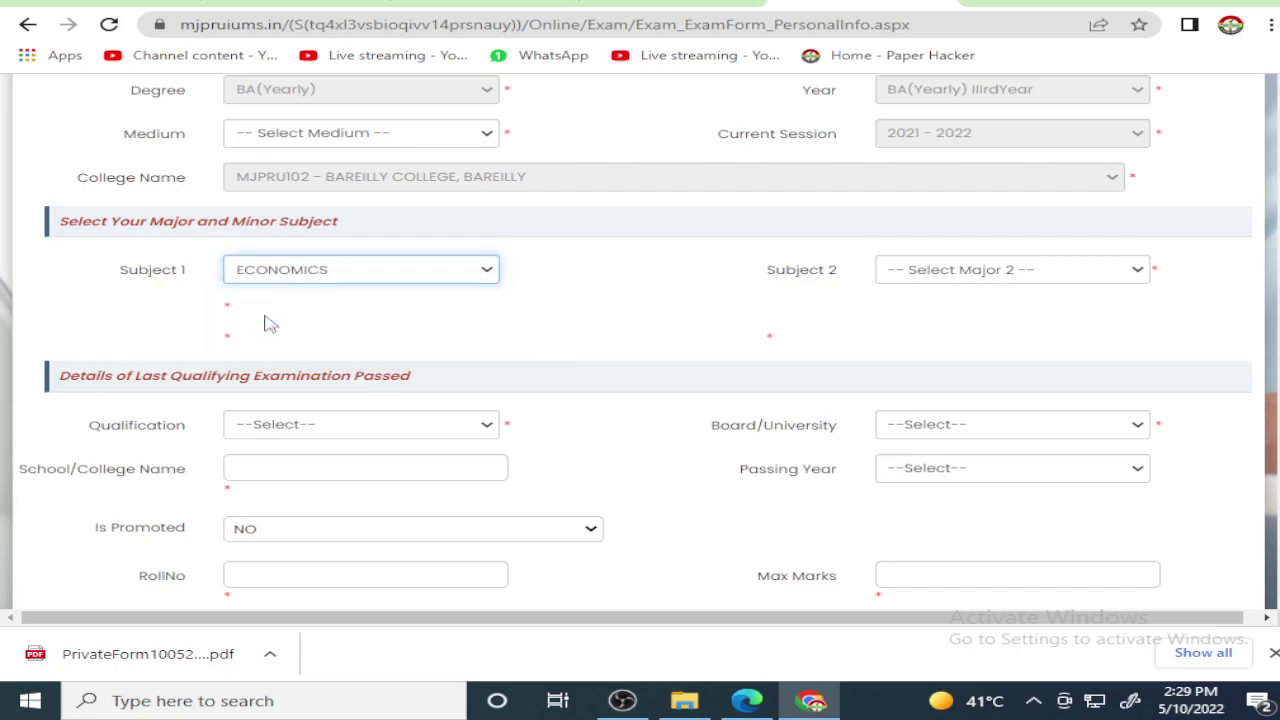
{"action": "left_click", "coordinate": [1015, 275]}
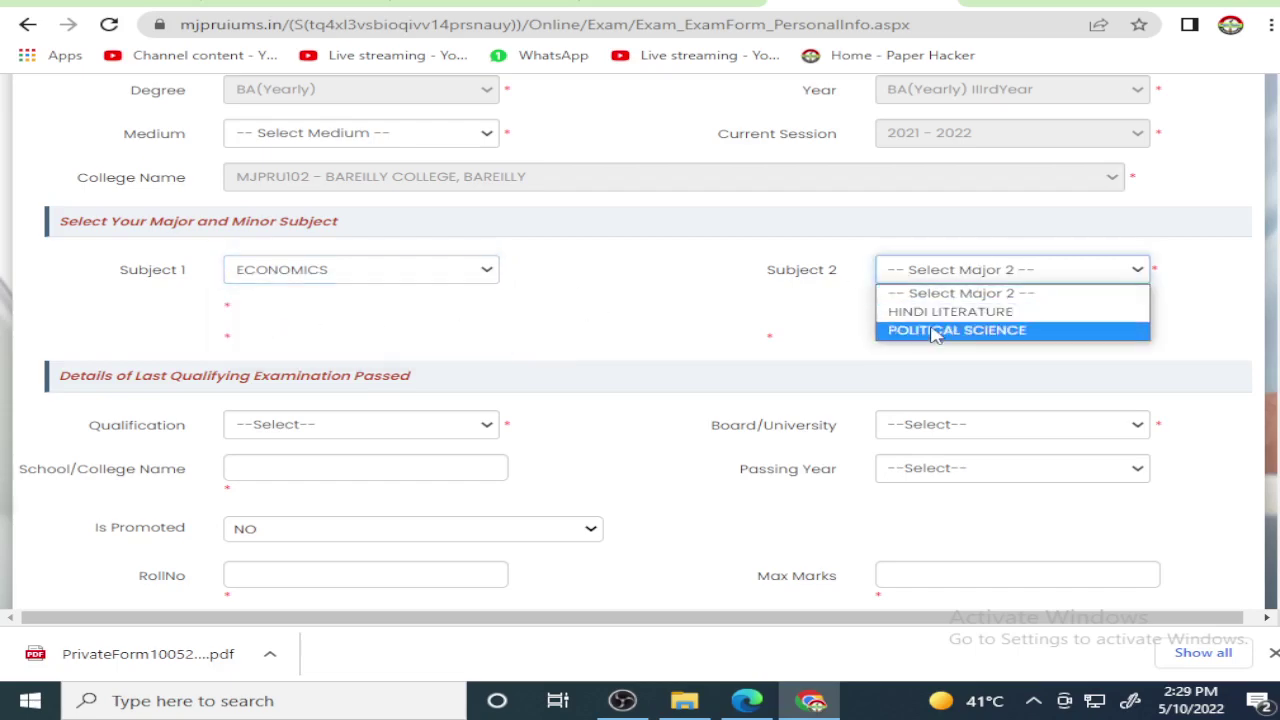
{"action": "left_click", "coordinate": [936, 332]}
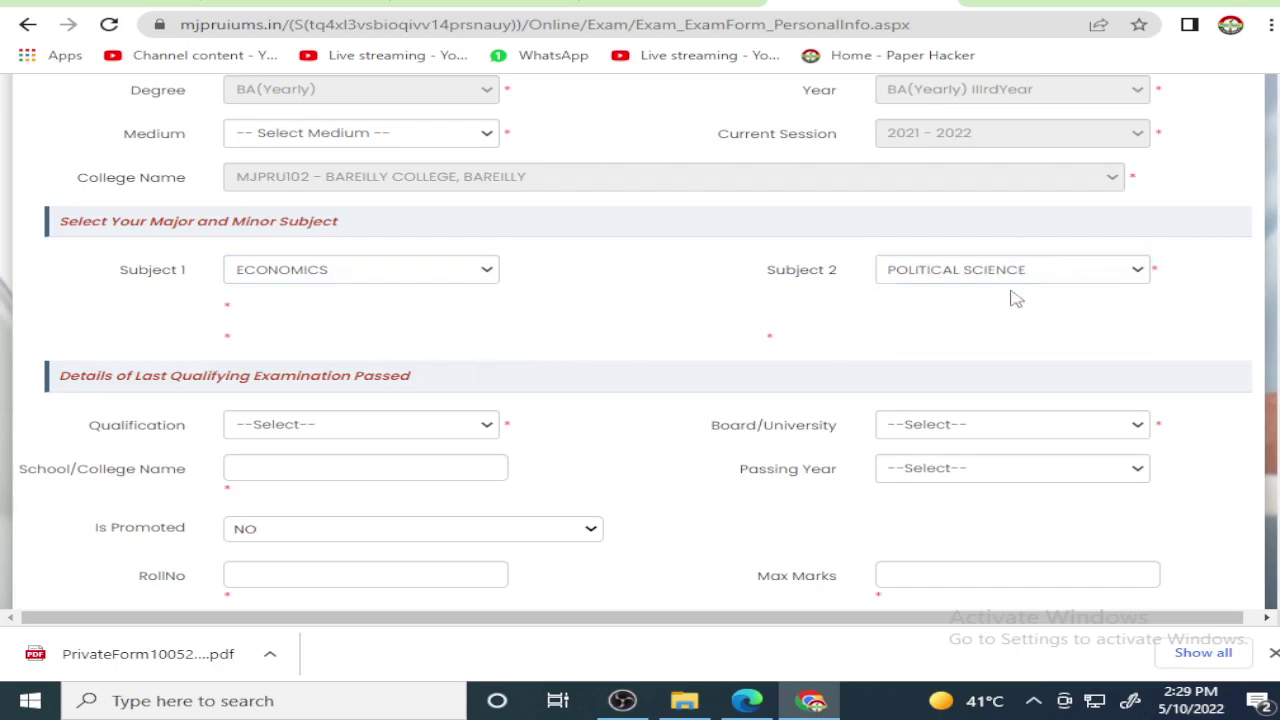
Step: Set the last qualifying examination's qualification to BA 2ND YEAR and its board/university to MJPRU
{"action": "scroll", "coordinate": [338, 285], "scroll_direction": "down", "scroll_amount": 1}
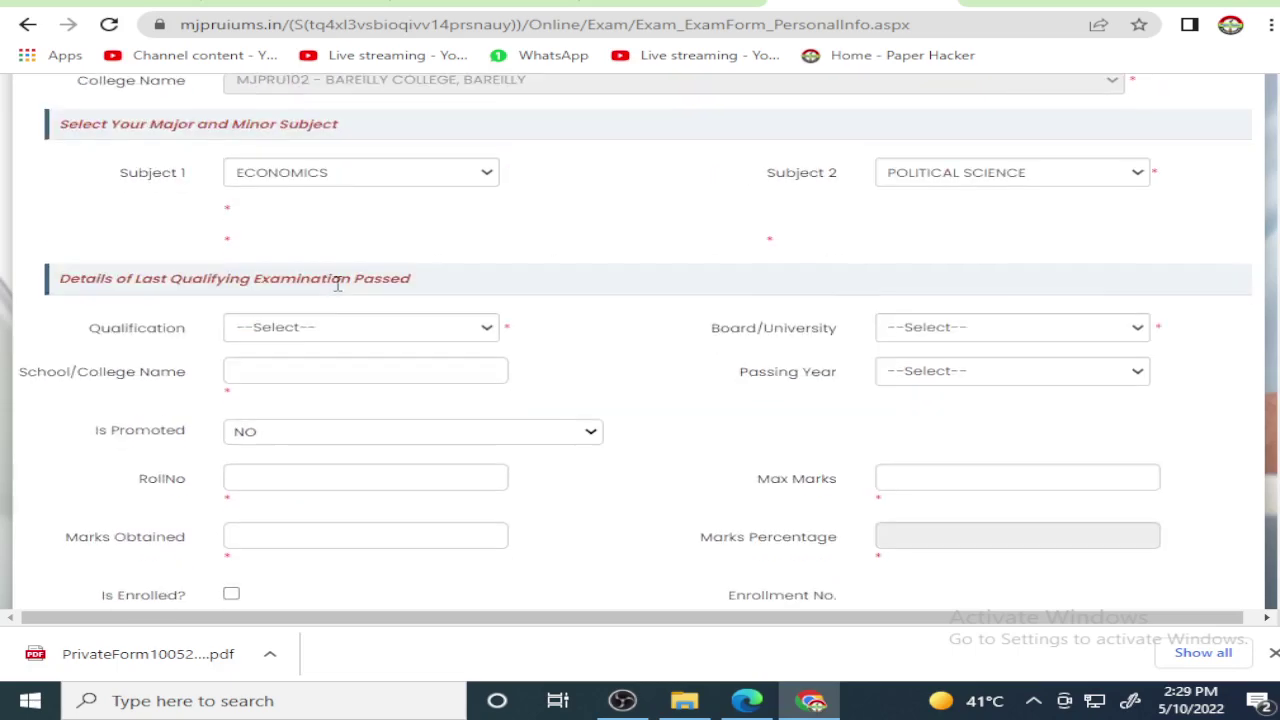
{"action": "left_click", "coordinate": [352, 336]}
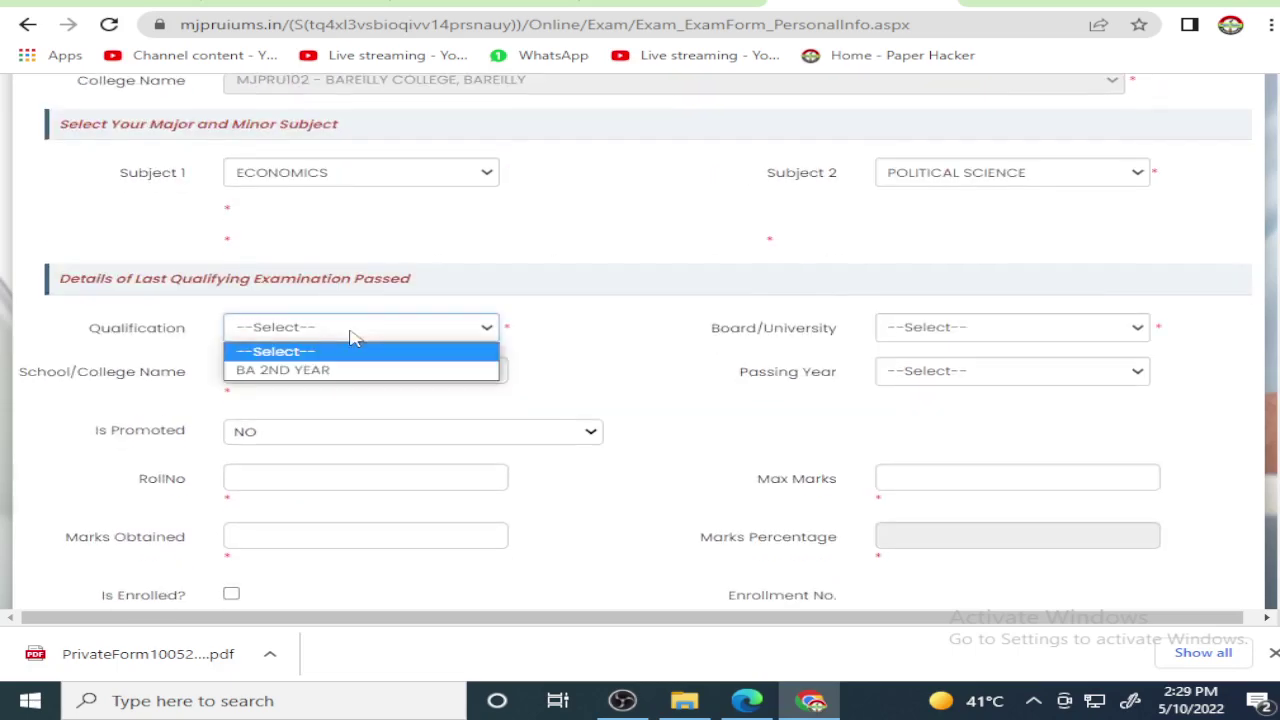
{"action": "left_click", "coordinate": [291, 372]}
{"action": "left_click", "coordinate": [915, 336]}
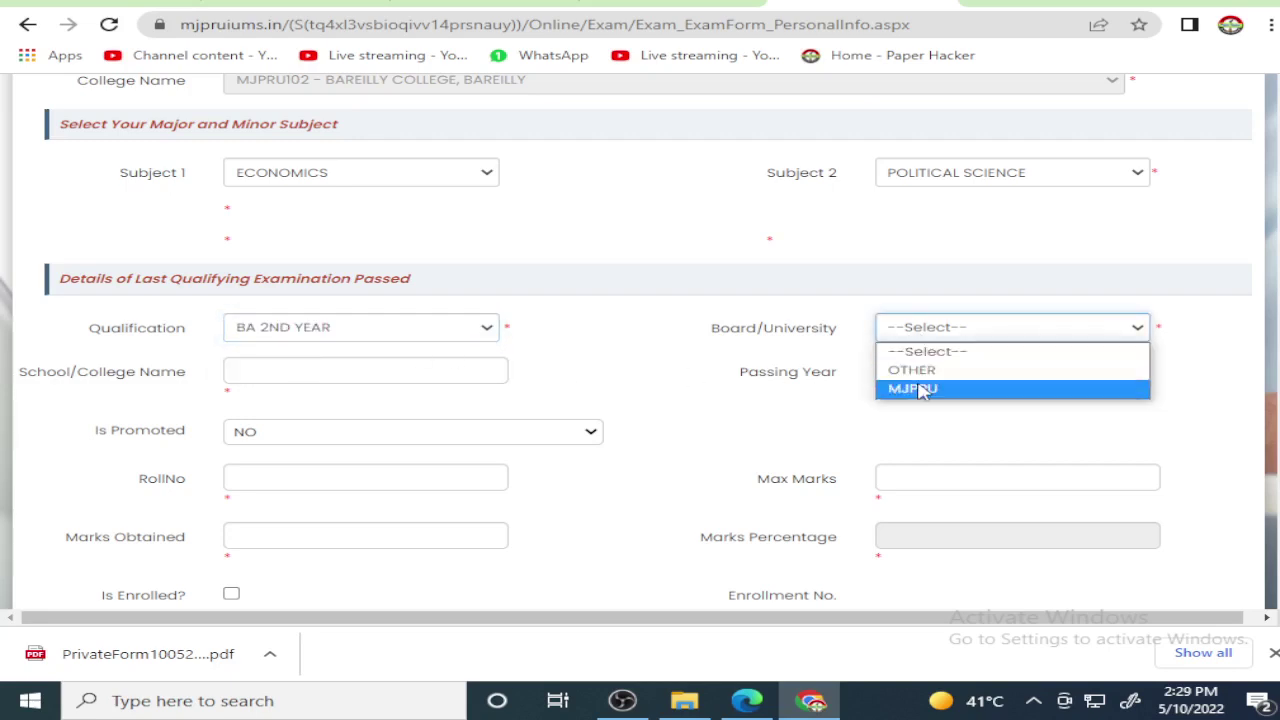
{"action": "left_click", "coordinate": [910, 390]}
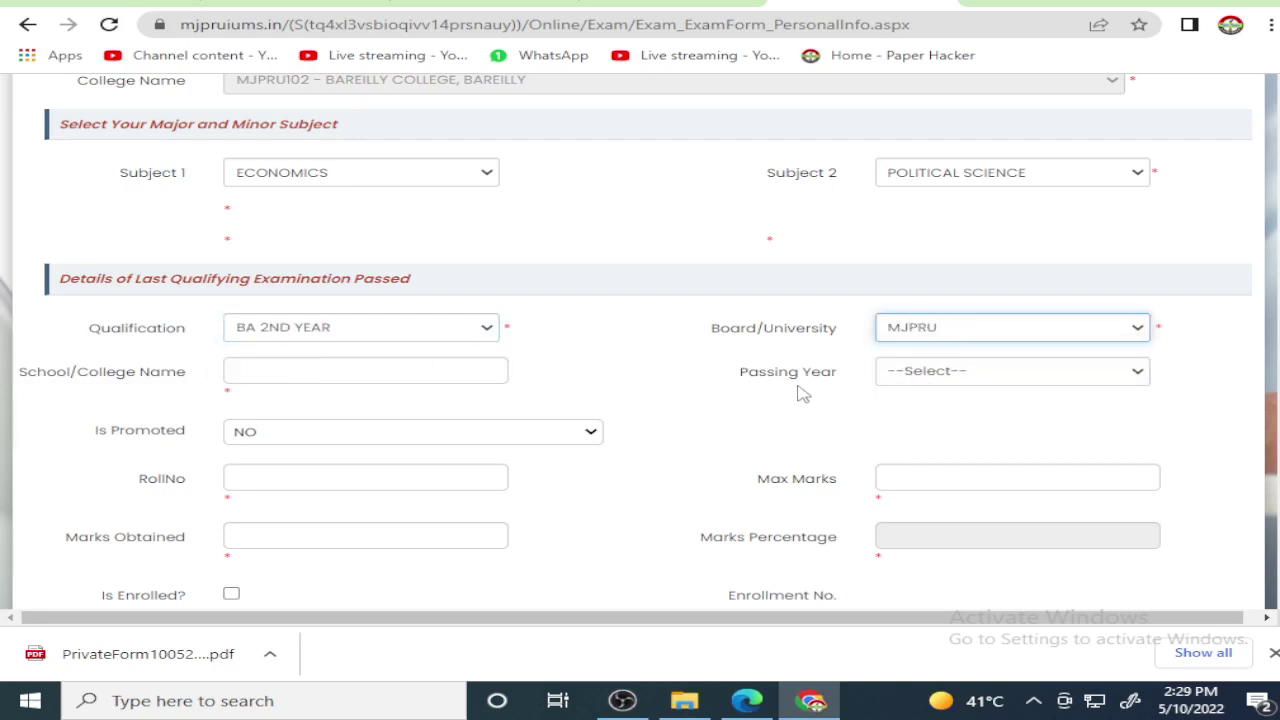
{"action": "left_click", "coordinate": [940, 336]}
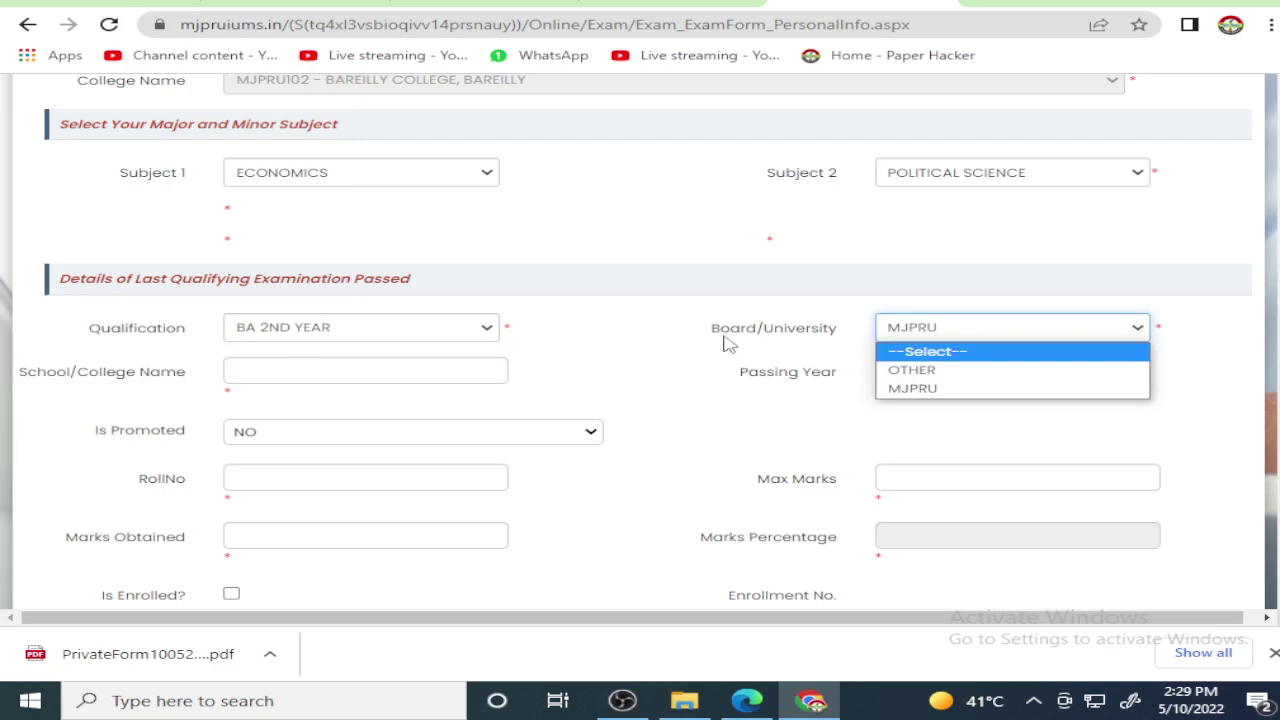
Step: Select MJPRU as the board/university and set the passing year to 2021 for the last qualifying examination
{"action": "left_click", "coordinate": [958, 390]}
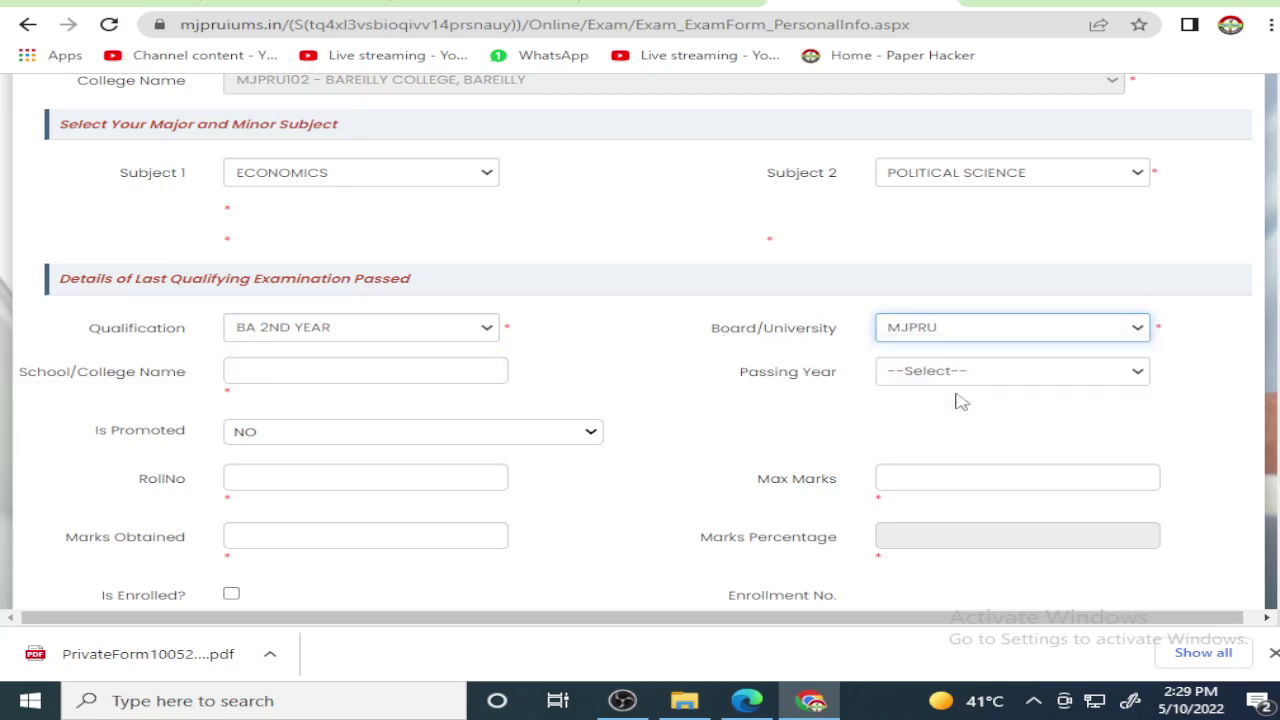
{"action": "left_click", "coordinate": [426, 370]}
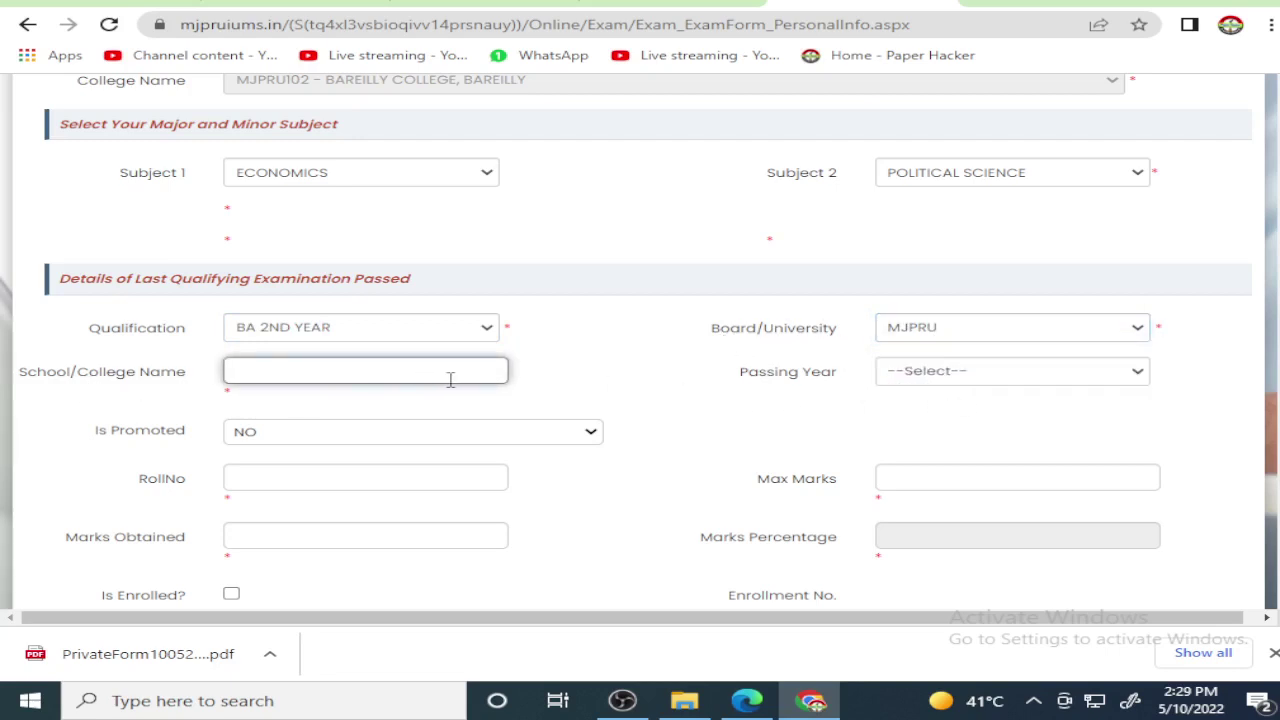
{"action": "left_click", "coordinate": [953, 372]}
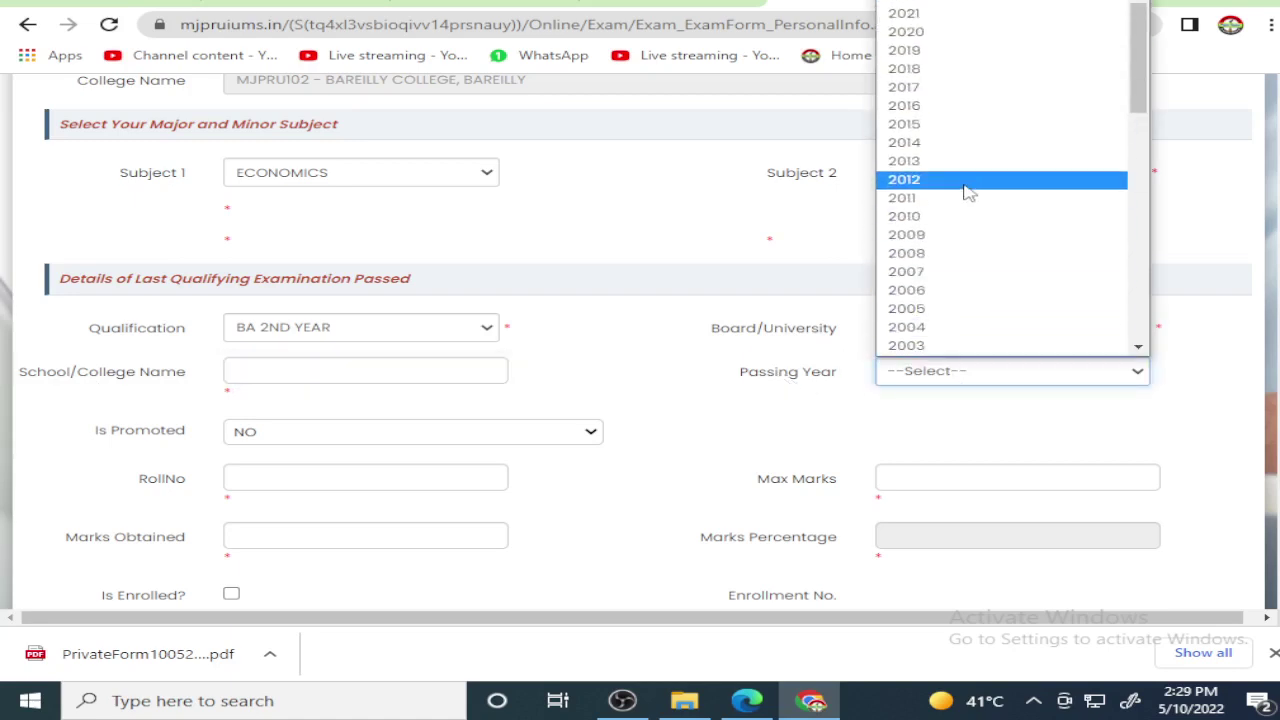
{"action": "scroll", "coordinate": [947, 288], "scroll_direction": "down", "scroll_amount": 2}
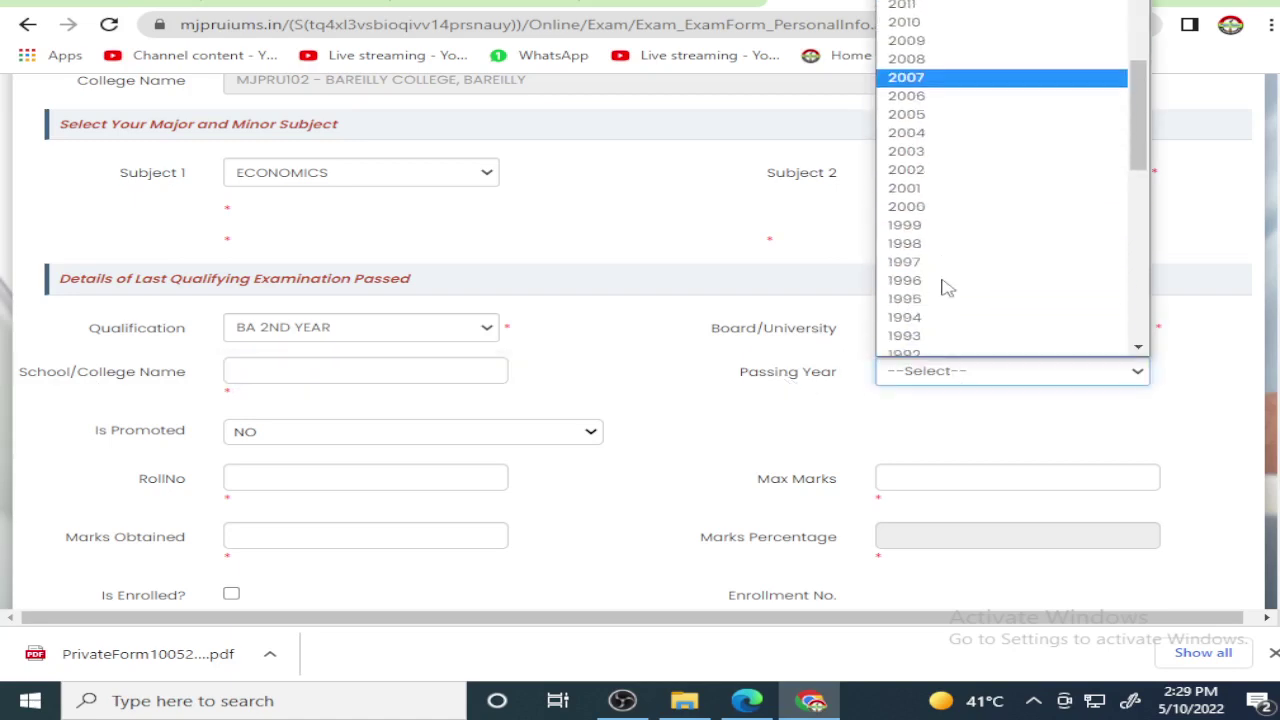
{"action": "scroll", "coordinate": [947, 288], "scroll_direction": "down", "scroll_amount": 15}
{"action": "scroll", "coordinate": [947, 288], "scroll_direction": "up", "scroll_amount": 15}
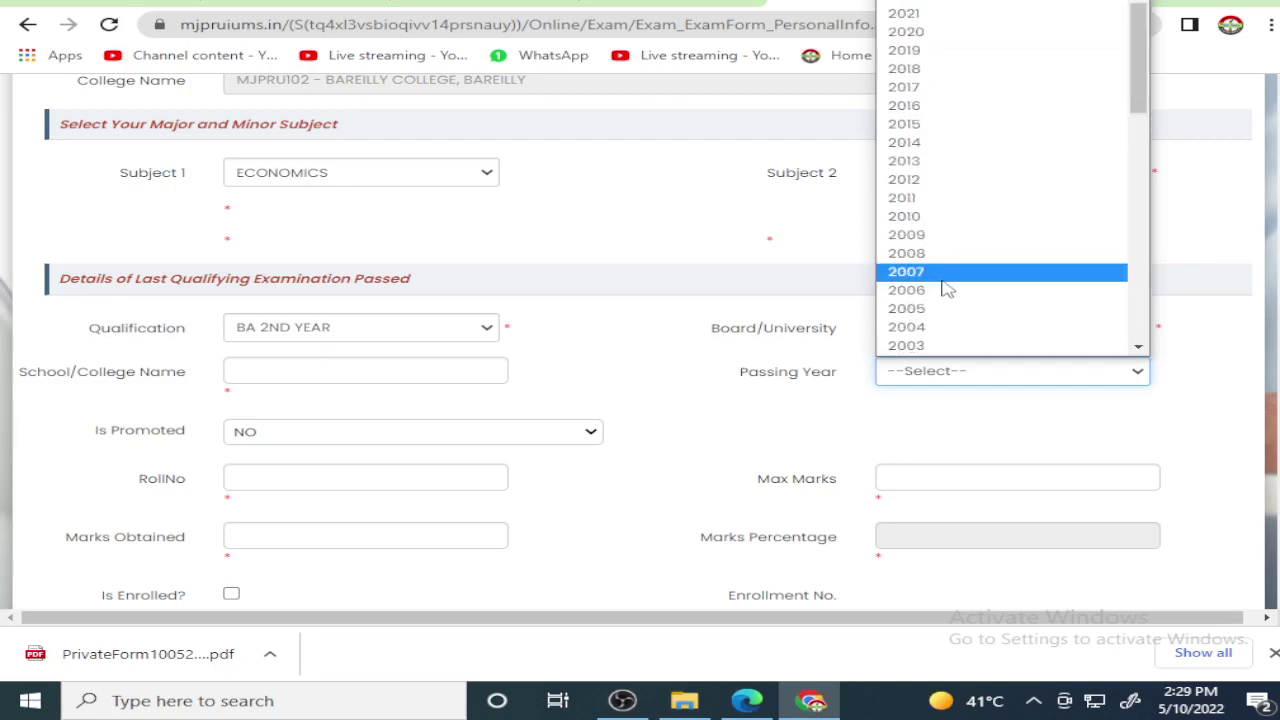
{"action": "left_click", "coordinate": [910, 14]}
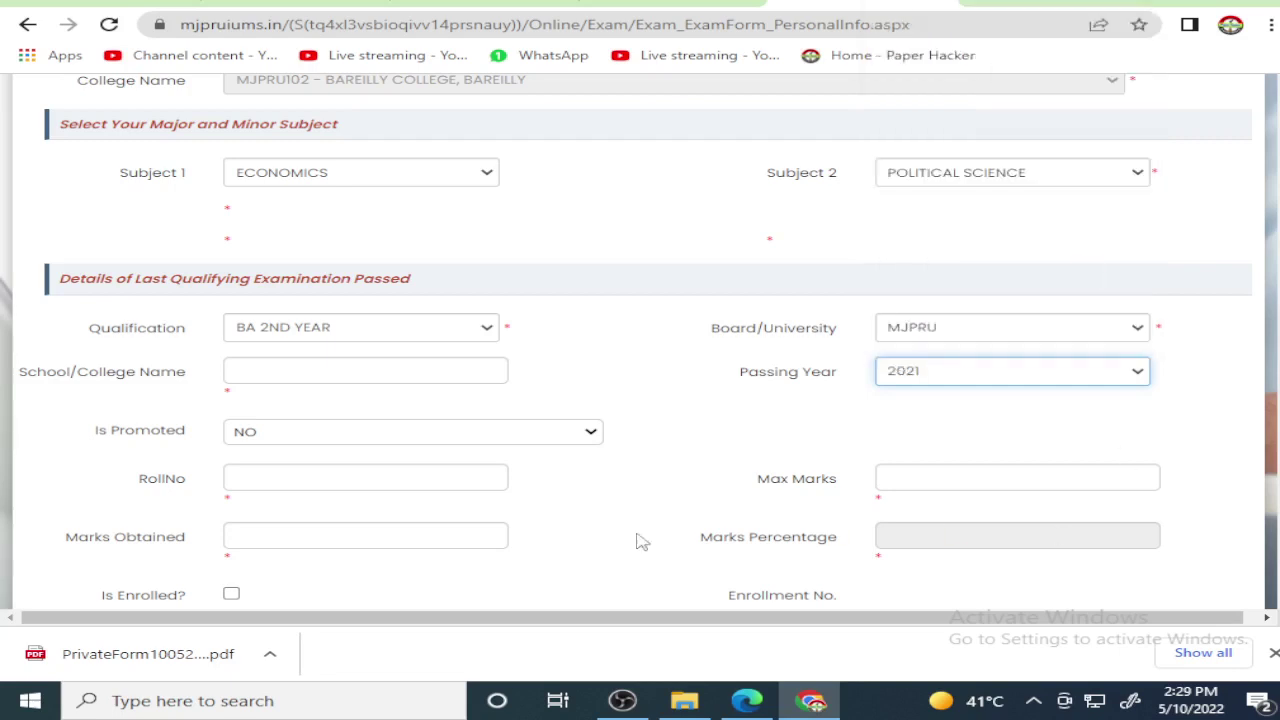
Step: Set Is Promoted to NO in the last qualifying examination details
{"action": "left_click", "coordinate": [360, 437]}
{"action": "left_click", "coordinate": [793, 434]}
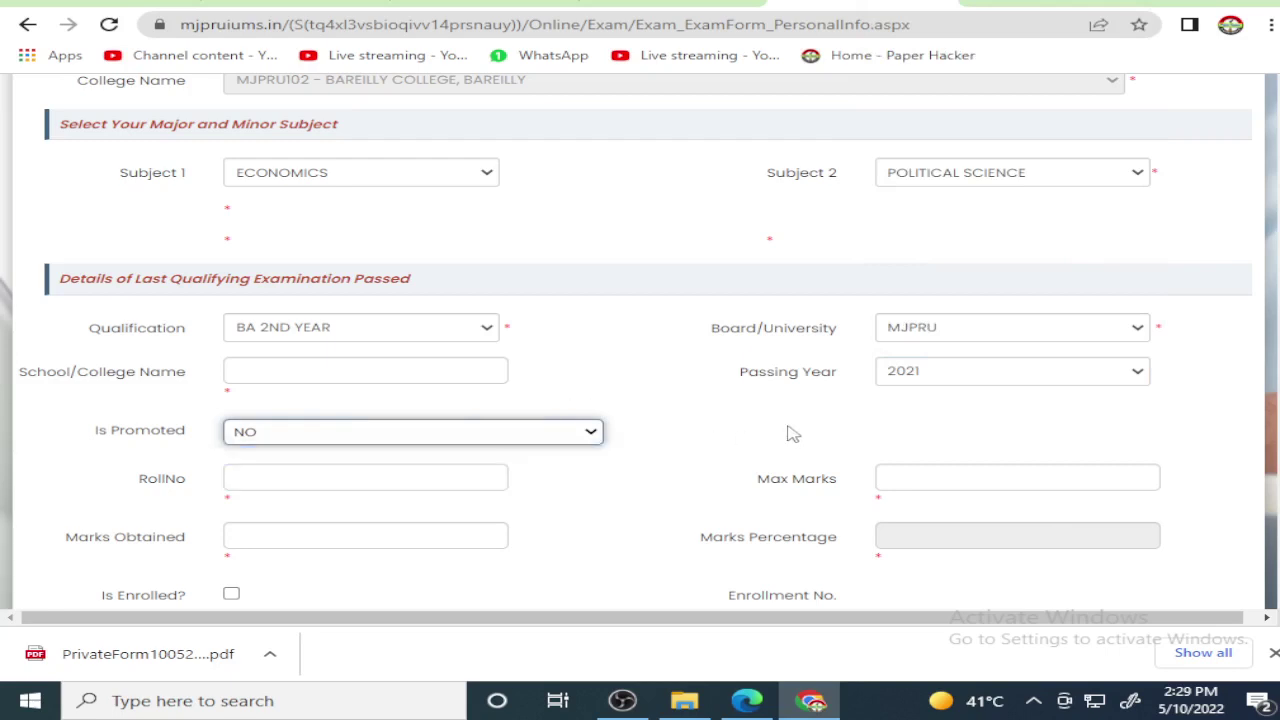
{"action": "left_click", "coordinate": [199, 441]}
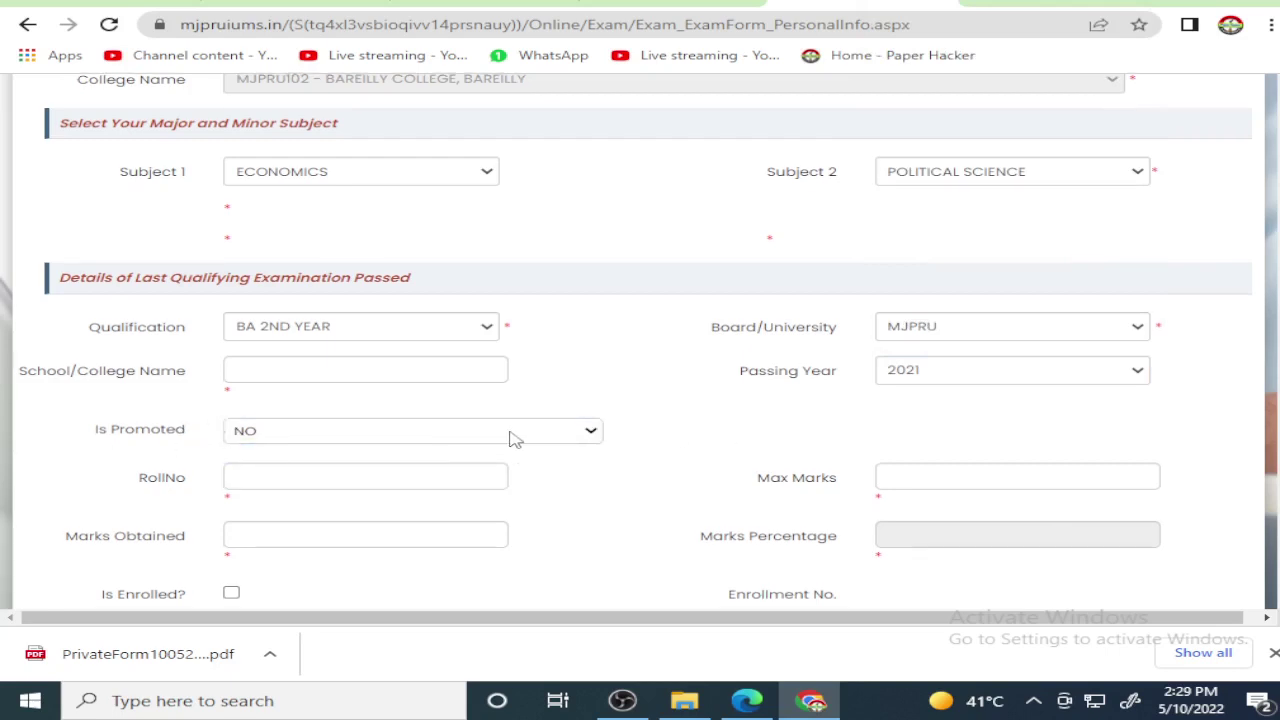
{"action": "scroll", "coordinate": [540, 430], "scroll_direction": "down", "scroll_amount": 2}
{"action": "left_click", "coordinate": [550, 242]}
{"action": "left_click", "coordinate": [459, 266]}
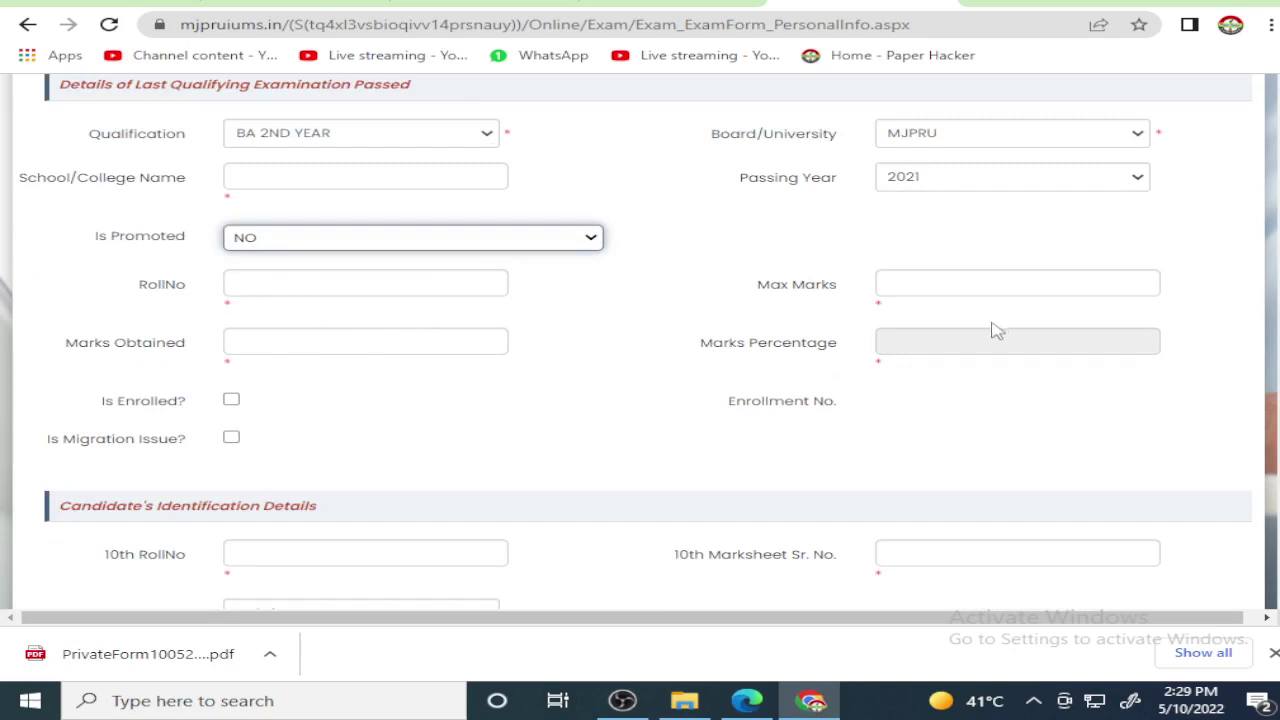
Step: Review the roll number and marks fields and the 10th roll number and marksheet serial number fields required for identification
{"action": "left_click", "coordinate": [395, 285]}
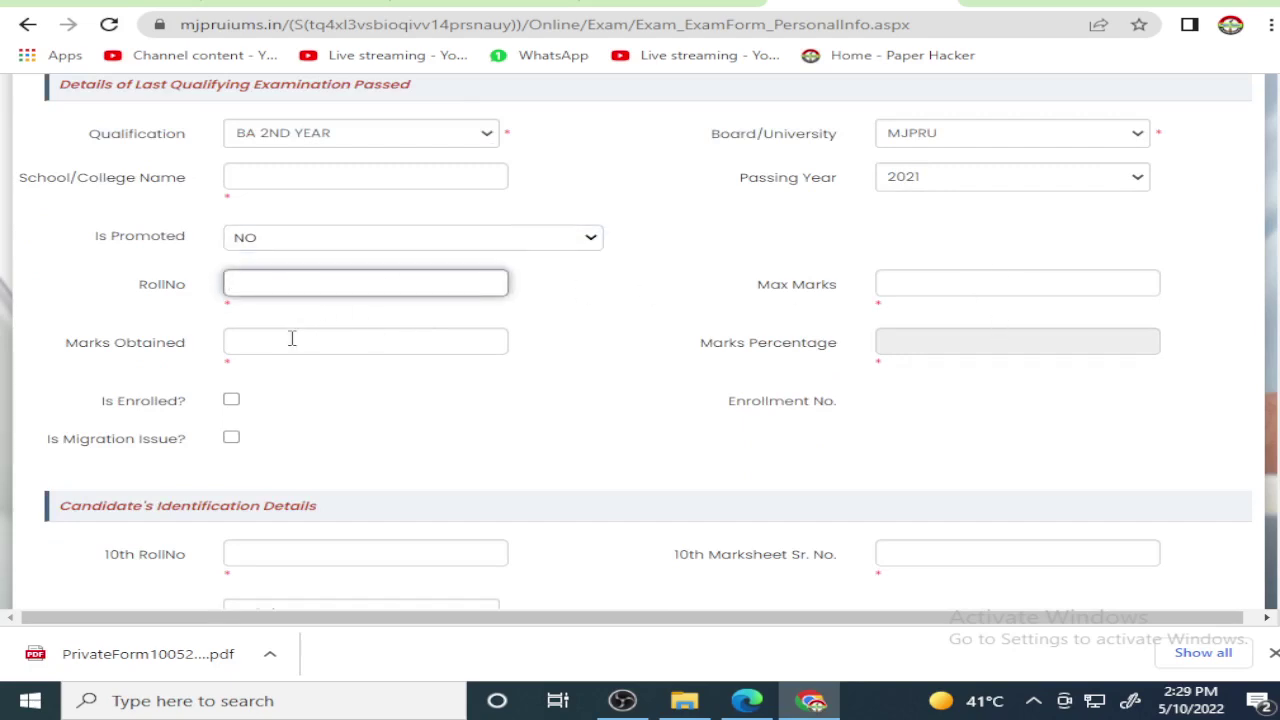
{"action": "left_click", "coordinate": [291, 338]}
{"action": "scroll", "coordinate": [400, 450], "scroll_direction": "down", "scroll_amount": 1}
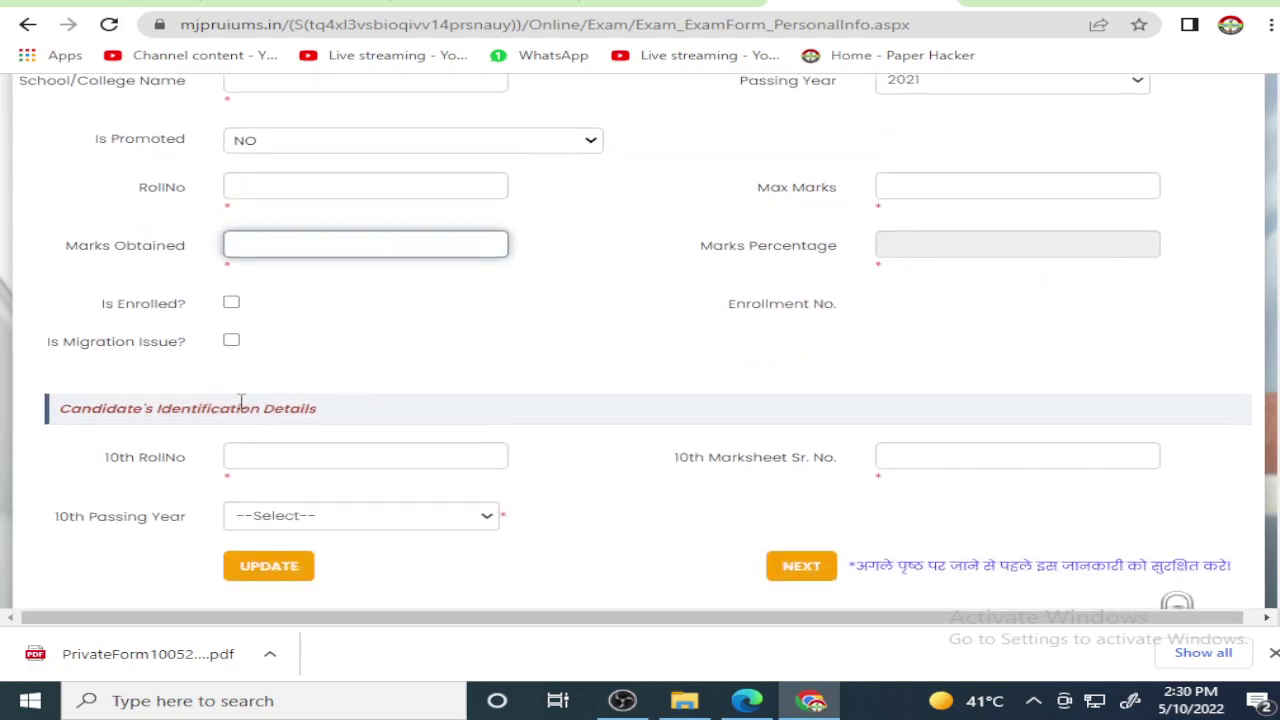
{"action": "scroll", "coordinate": [241, 400], "scroll_direction": "down", "scroll_amount": 1}
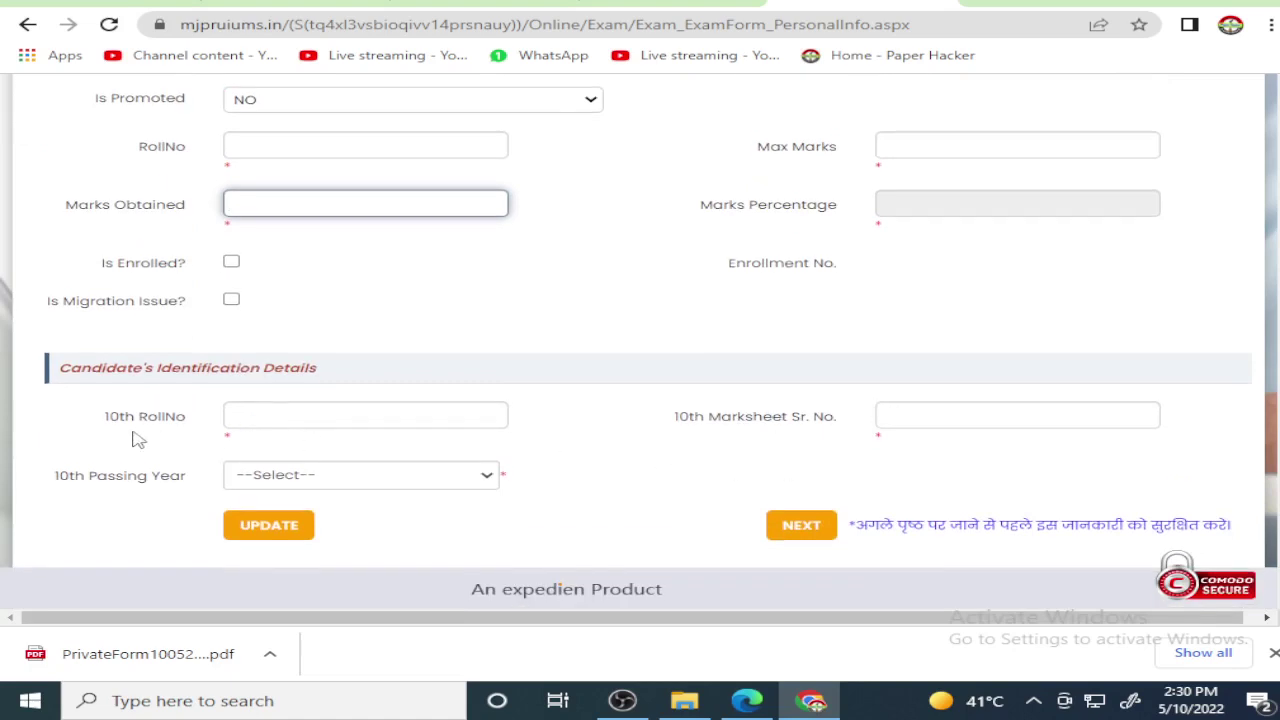
{"action": "left_click_drag", "start_coordinate": [100, 420], "coordinate": [210, 422]}
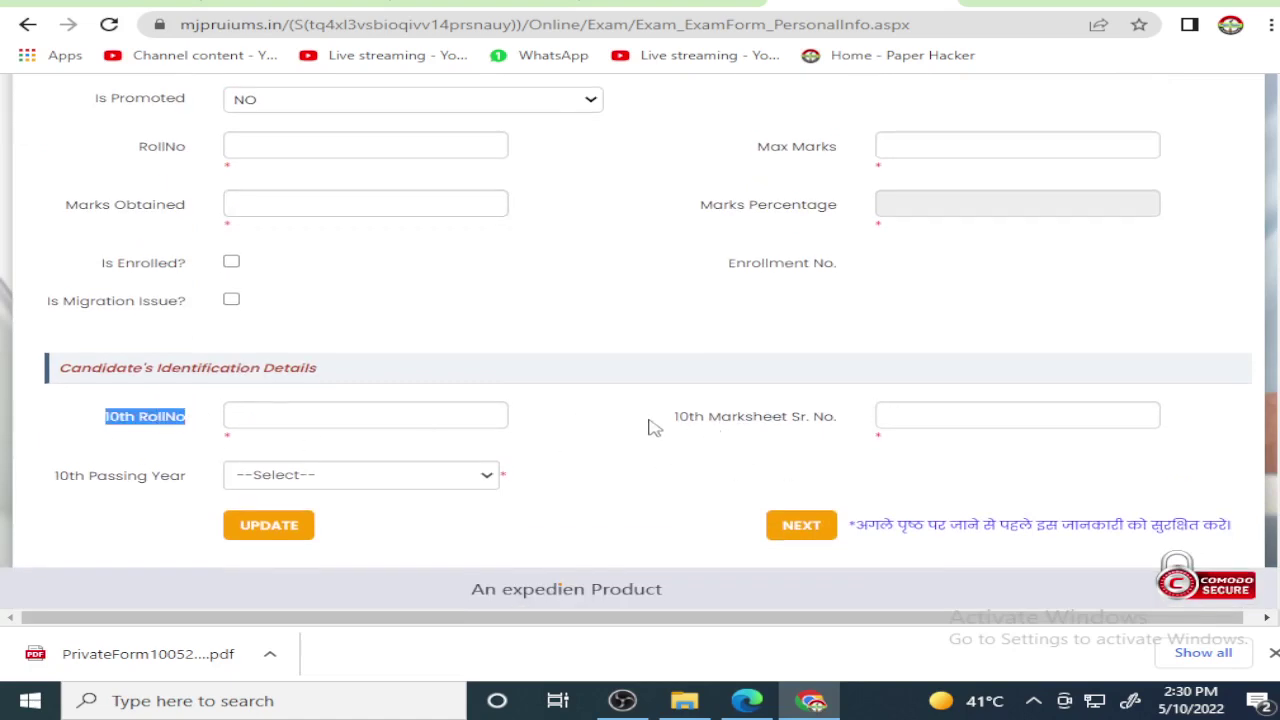
{"action": "left_click_drag", "start_coordinate": [689, 420], "coordinate": [980, 407]}
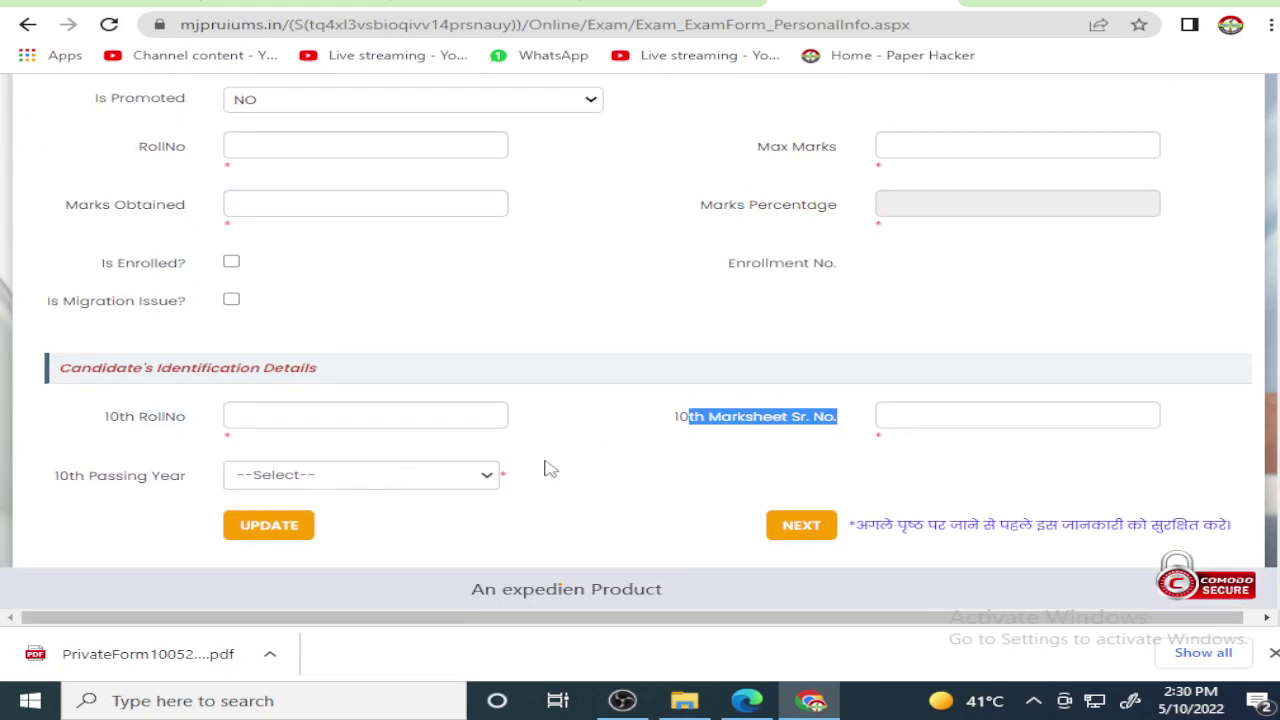
Step: In the address details, mark the permanent address as Same As Above and save the address form
{"action": "scroll", "coordinate": [548, 469], "scroll_direction": "up", "scroll_amount": 10}
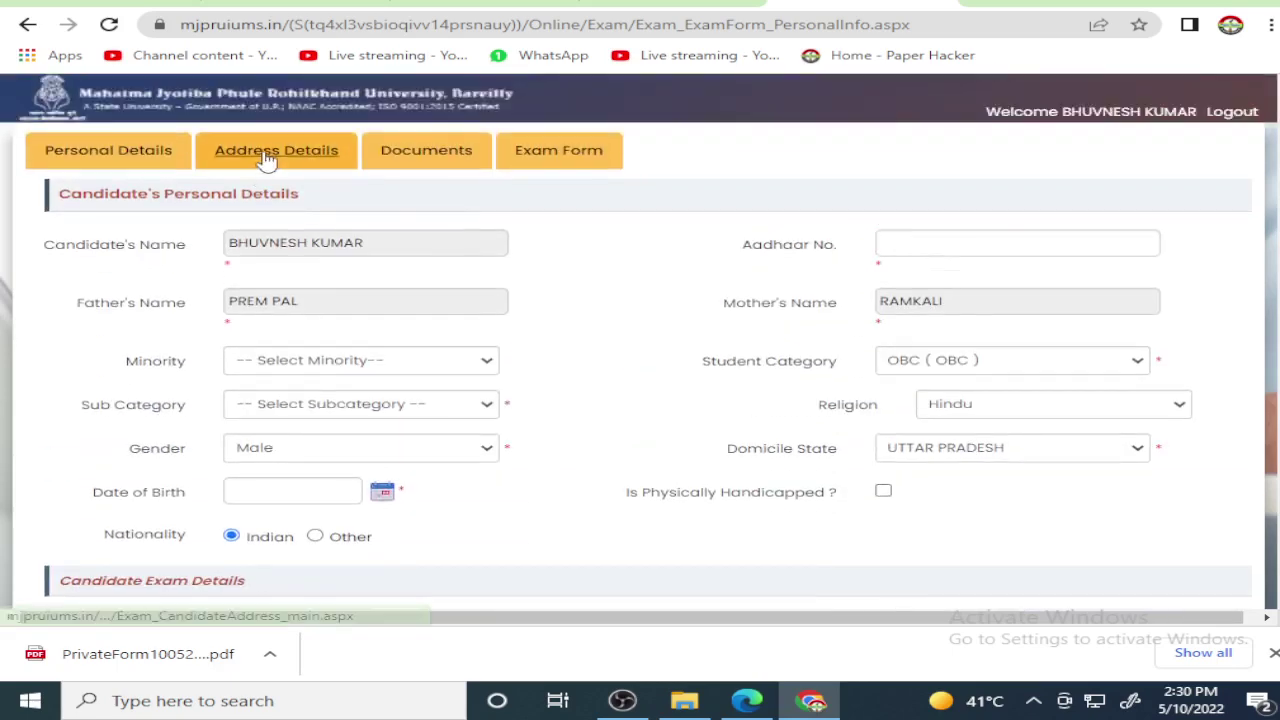
{"action": "left_click", "coordinate": [268, 157]}
{"action": "scroll", "coordinate": [514, 346], "scroll_direction": "down", "scroll_amount": 2}
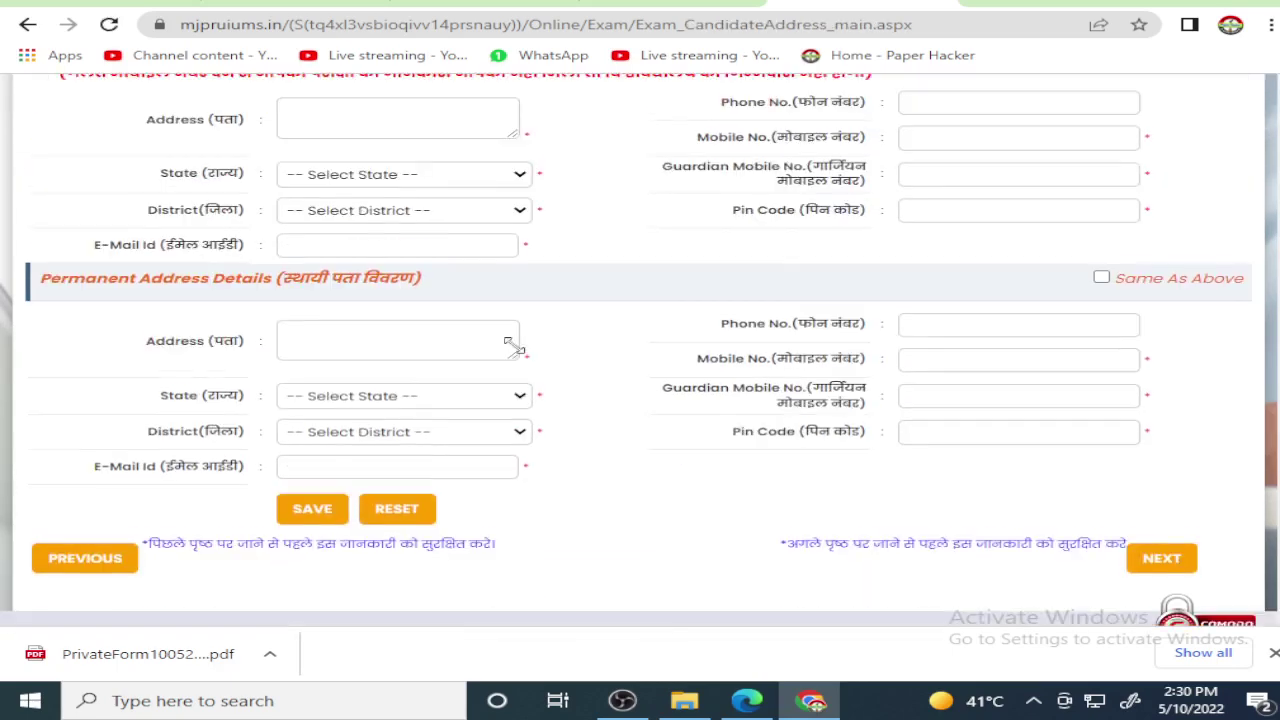
{"action": "scroll", "coordinate": [446, 343], "scroll_direction": "up", "scroll_amount": 2}
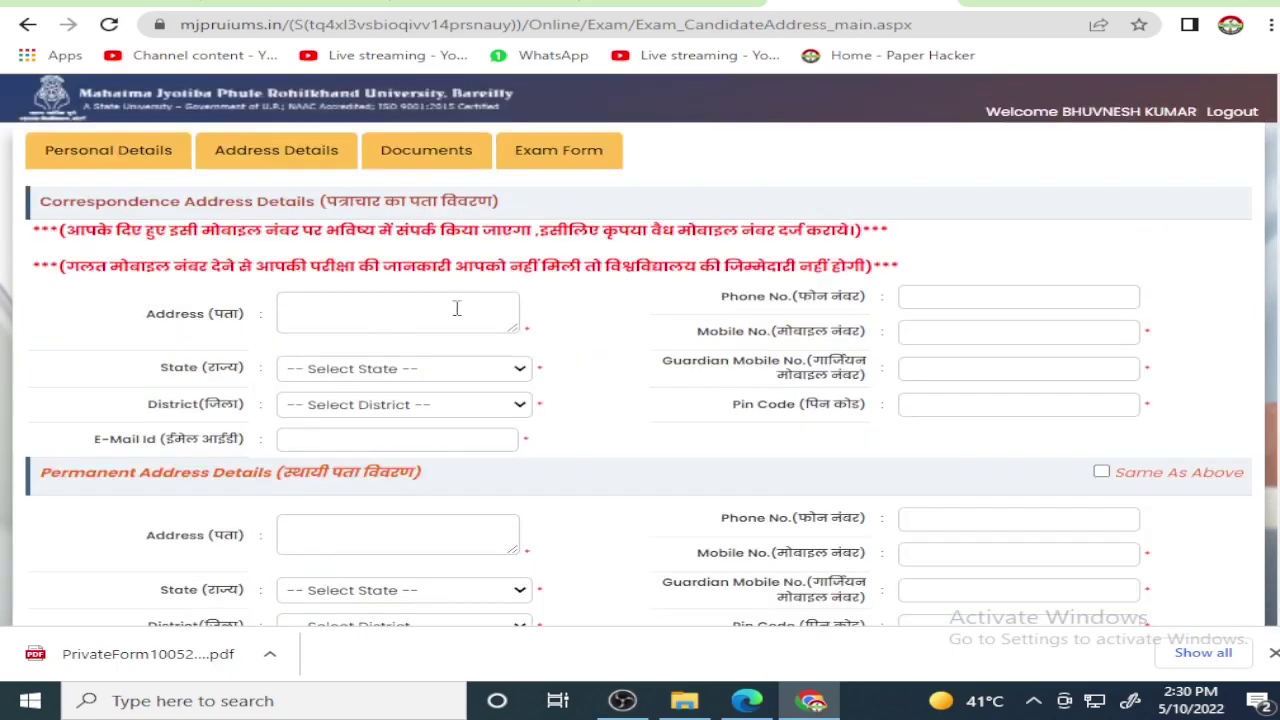
{"action": "scroll", "coordinate": [525, 388], "scroll_direction": "down", "scroll_amount": 3}
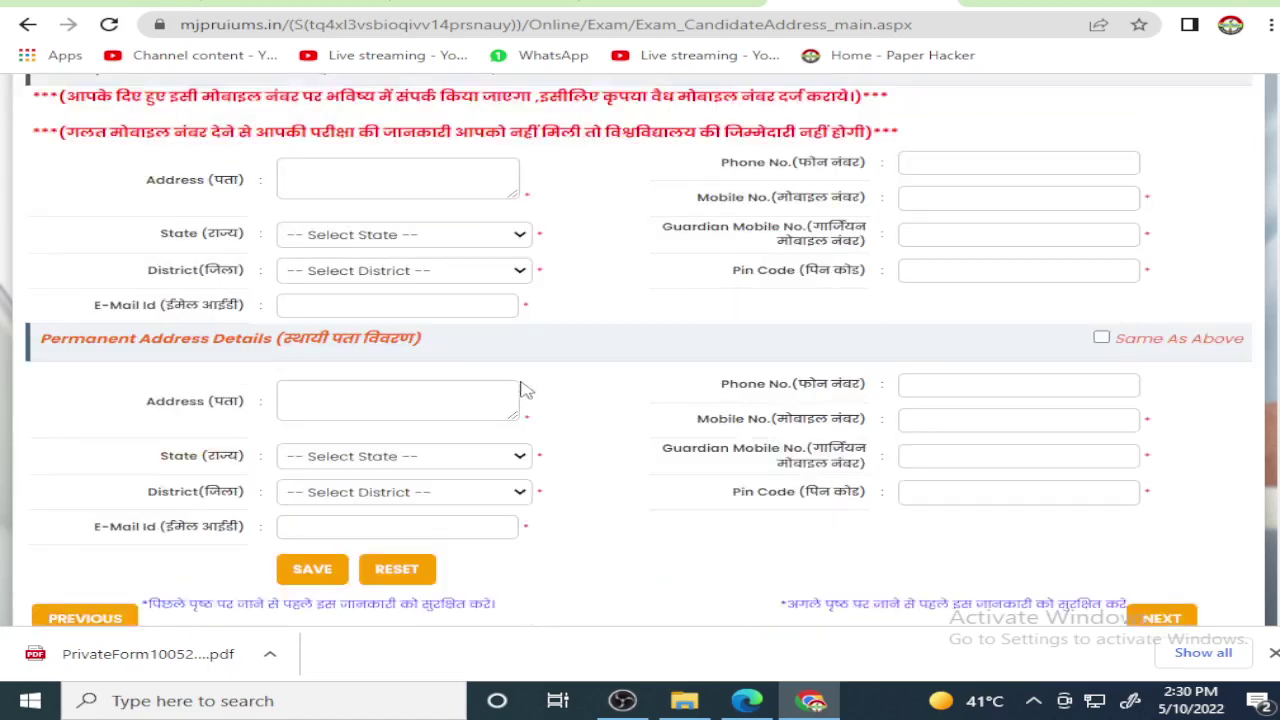
{"action": "scroll", "coordinate": [525, 388], "scroll_direction": "up", "scroll_amount": 3}
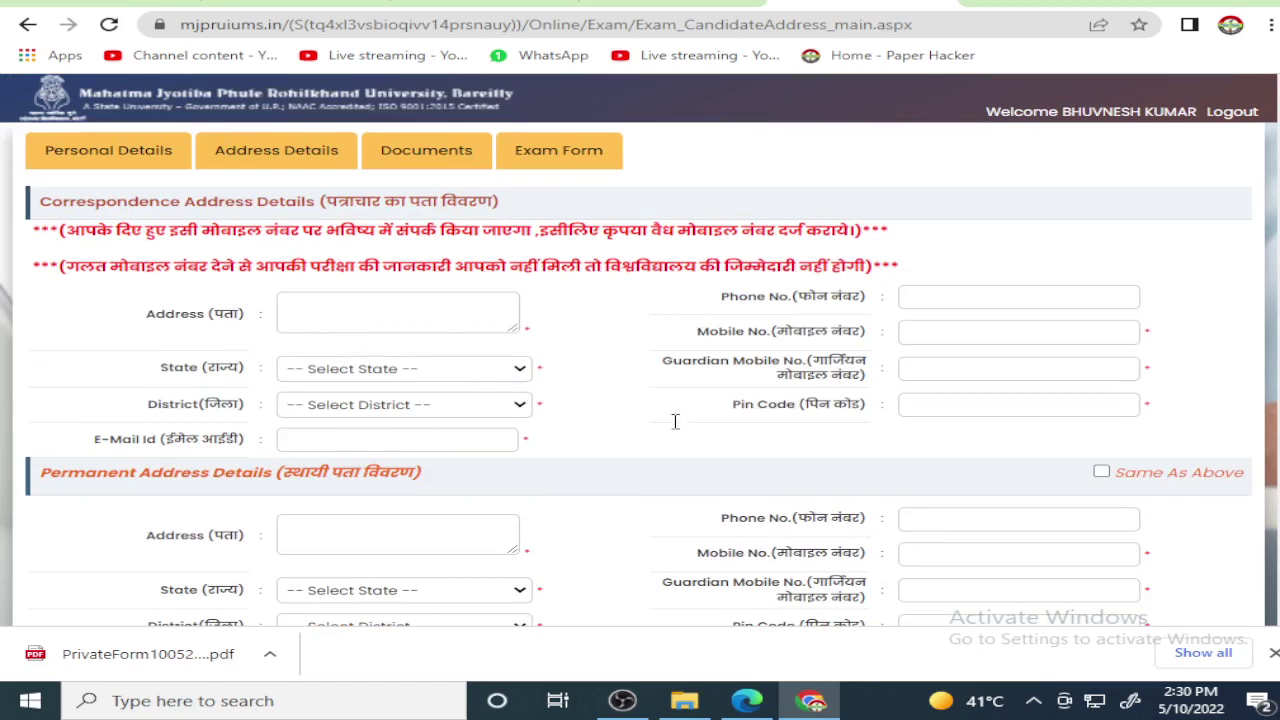
{"action": "scroll", "coordinate": [760, 440], "scroll_direction": "down", "scroll_amount": 3}
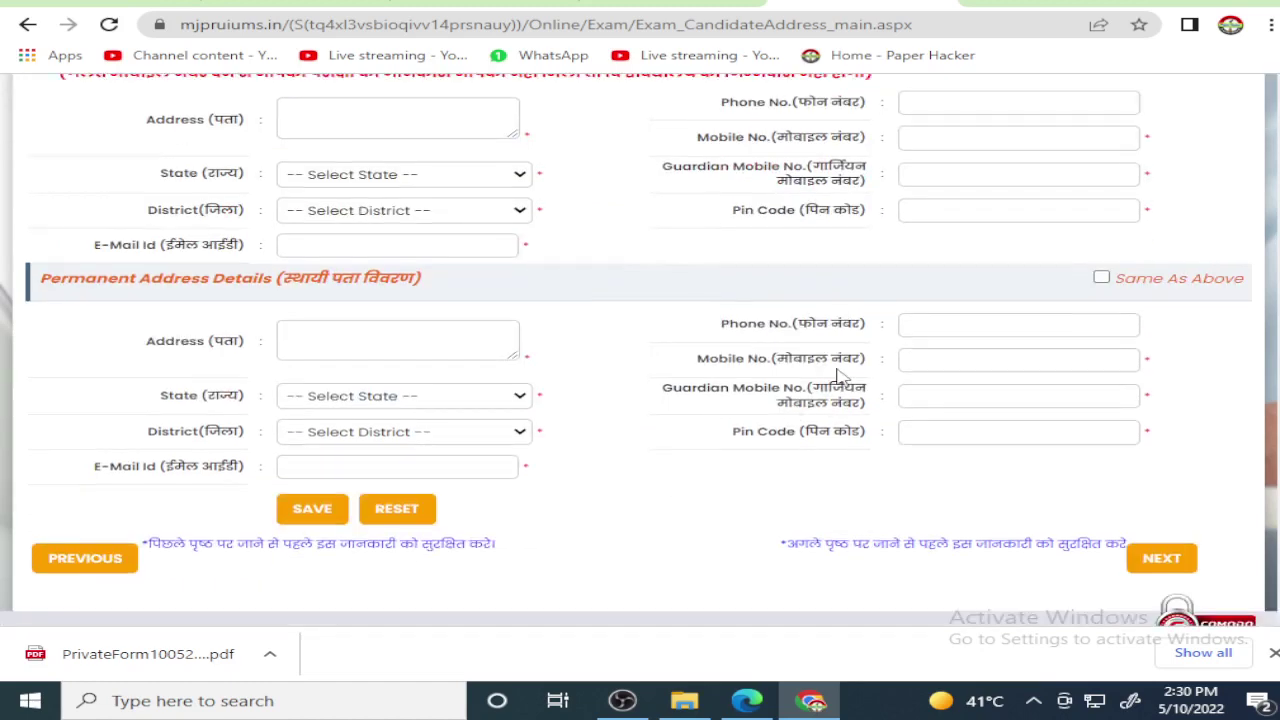
{"action": "left_click", "coordinate": [1101, 279]}
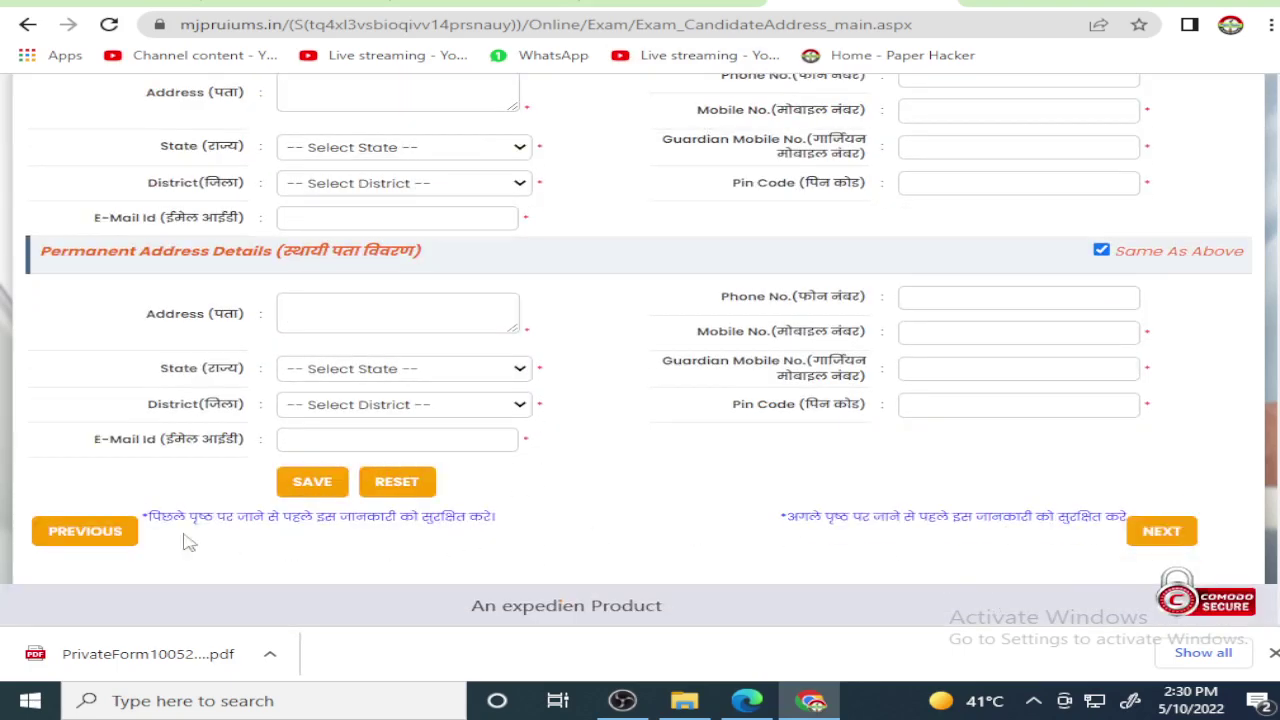
{"action": "left_click", "coordinate": [310, 481]}
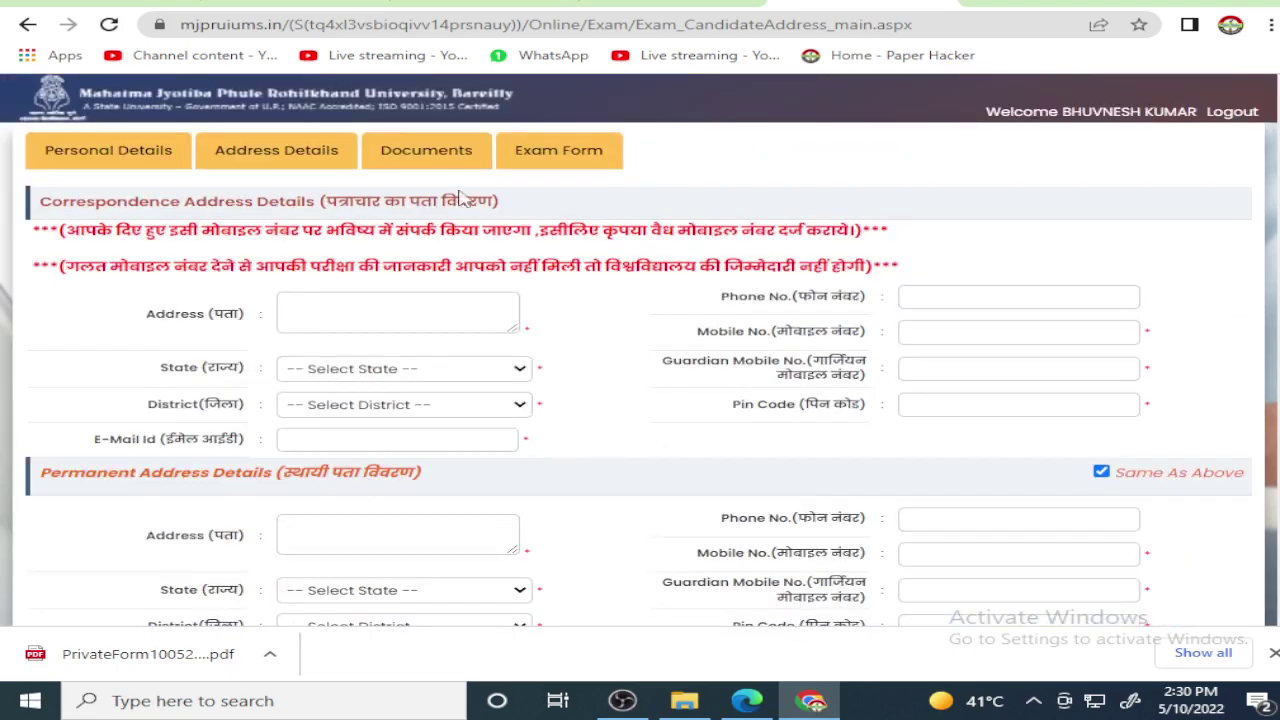
Step: Examine the document upload requirements for the passport photo, signature, high school marksheet and intermediate marksheet
{"action": "left_click", "coordinate": [426, 150]}
{"action": "scroll", "coordinate": [671, 434], "scroll_direction": "down", "scroll_amount": 2}
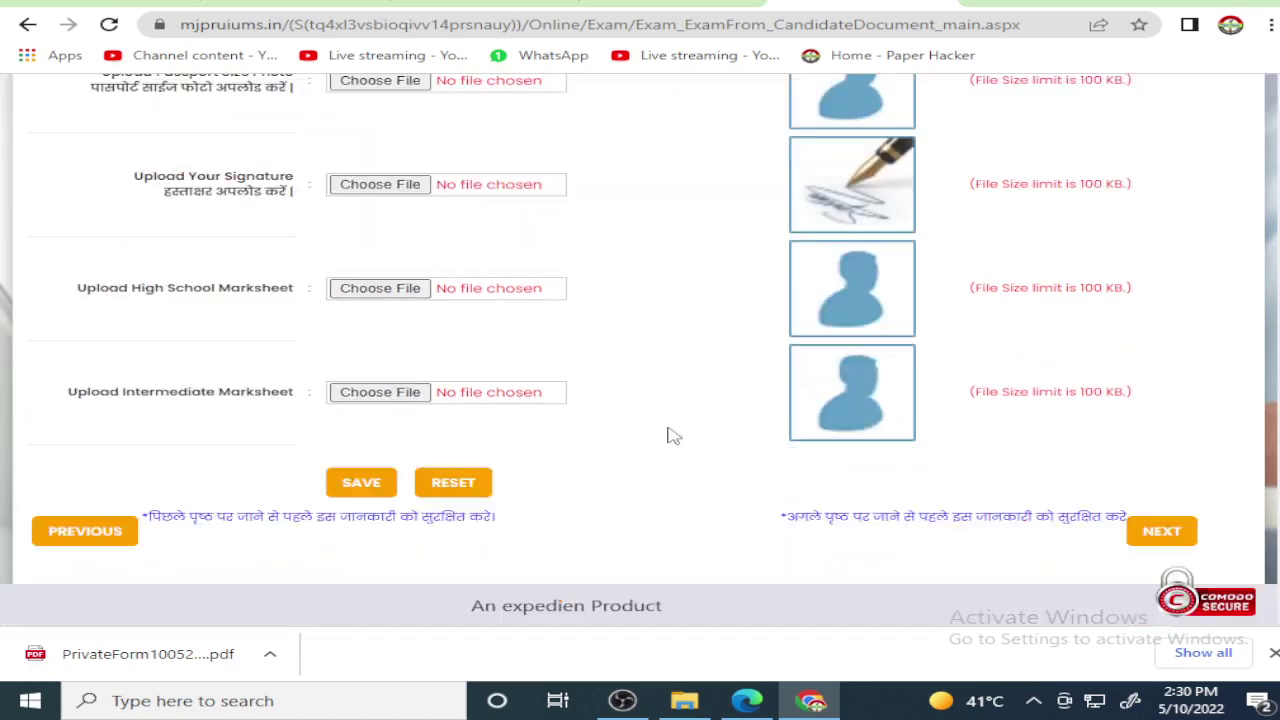
{"action": "scroll", "coordinate": [671, 434], "scroll_direction": "up", "scroll_amount": 2}
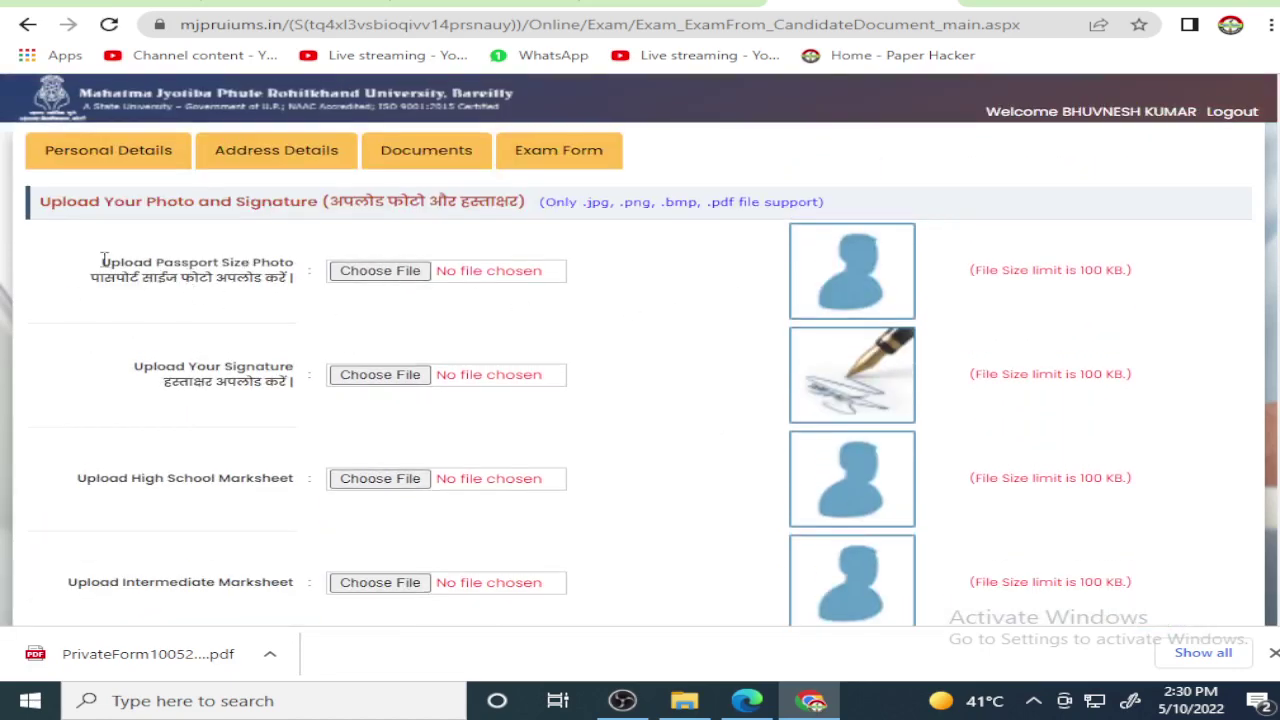
{"action": "left_click_drag", "start_coordinate": [103, 260], "coordinate": [292, 280]}
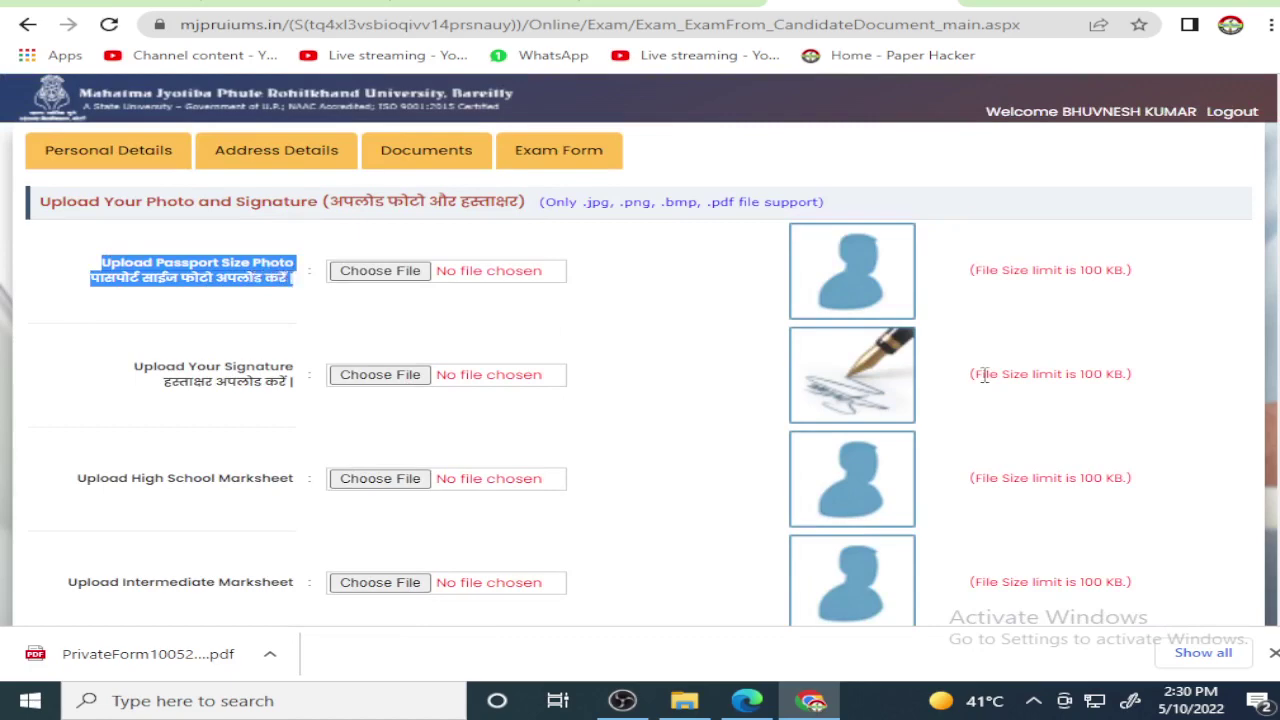
{"action": "mouse_move", "coordinate": [130, 375]}
{"action": "left_mouse_down"}
{"action": "mouse_move", "coordinate": [244, 370]}
{"action": "mouse_move", "coordinate": [295, 385]}
{"action": "left_mouse_up"}
{"action": "scroll", "coordinate": [652, 482], "scroll_direction": "down", "scroll_amount": 1}
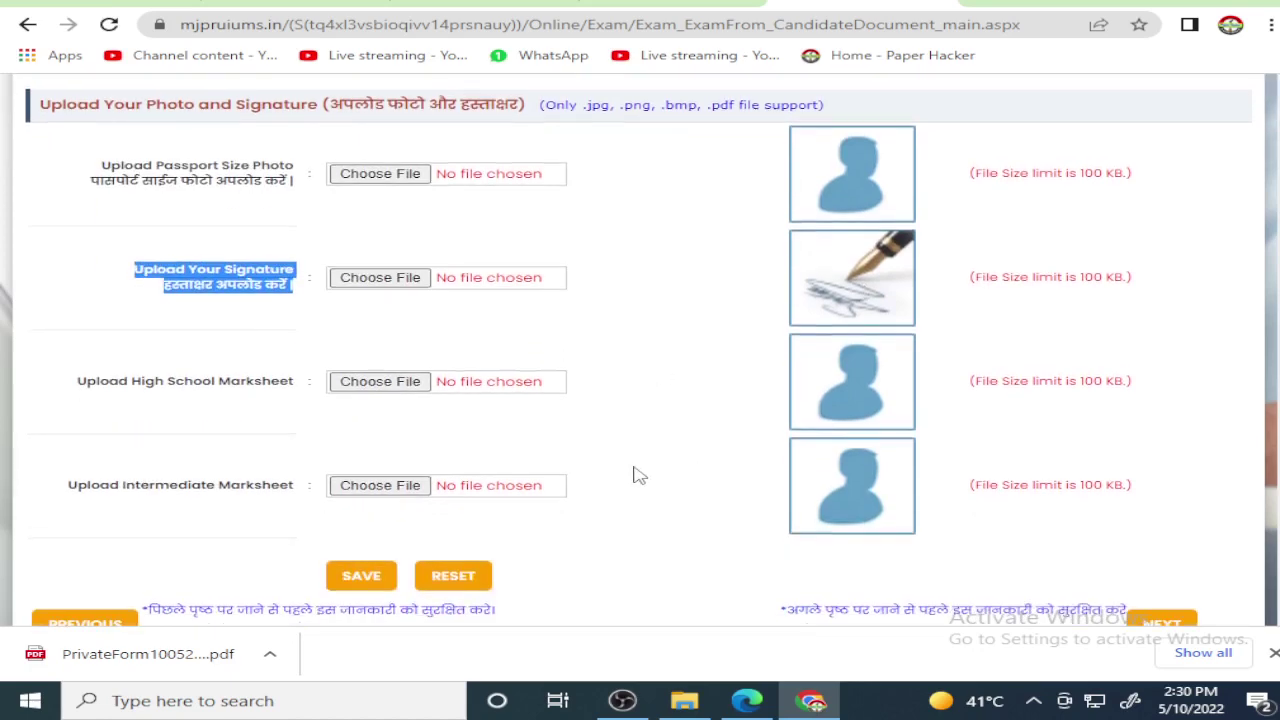
{"action": "left_click_drag", "start_coordinate": [78, 386], "coordinate": [309, 386]}
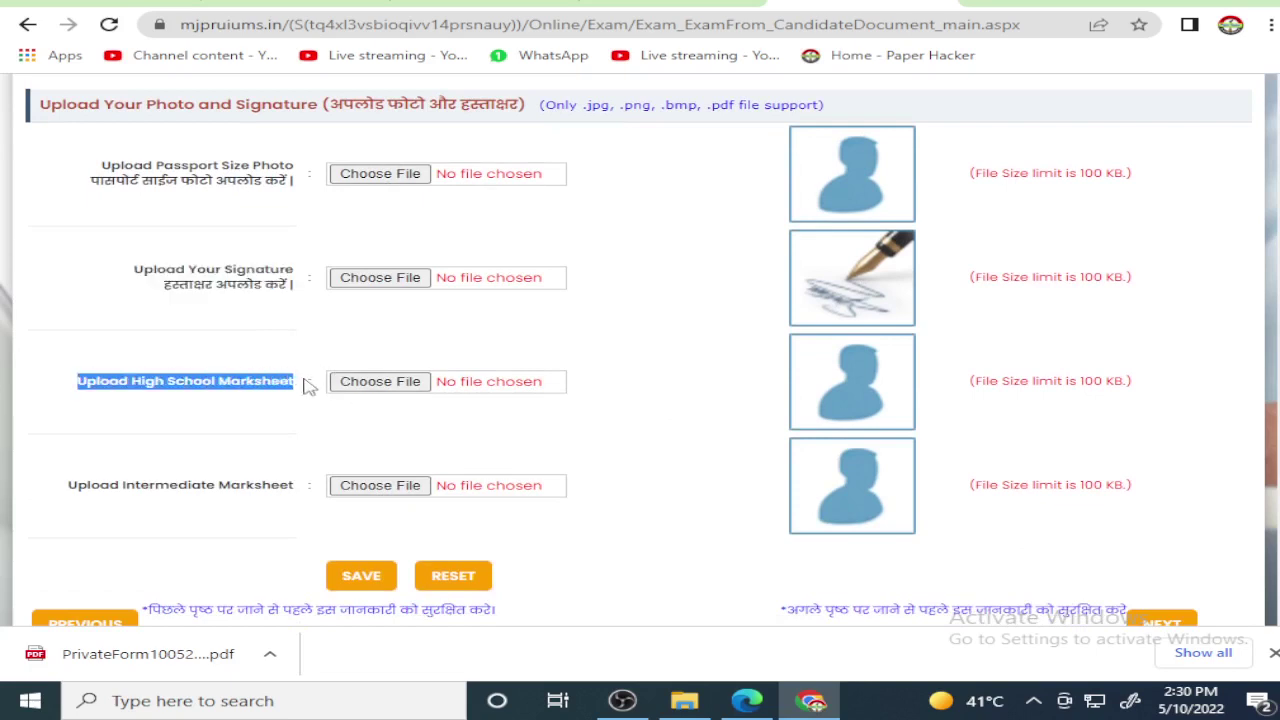
{"action": "left_click_drag", "start_coordinate": [66, 490], "coordinate": [303, 489]}
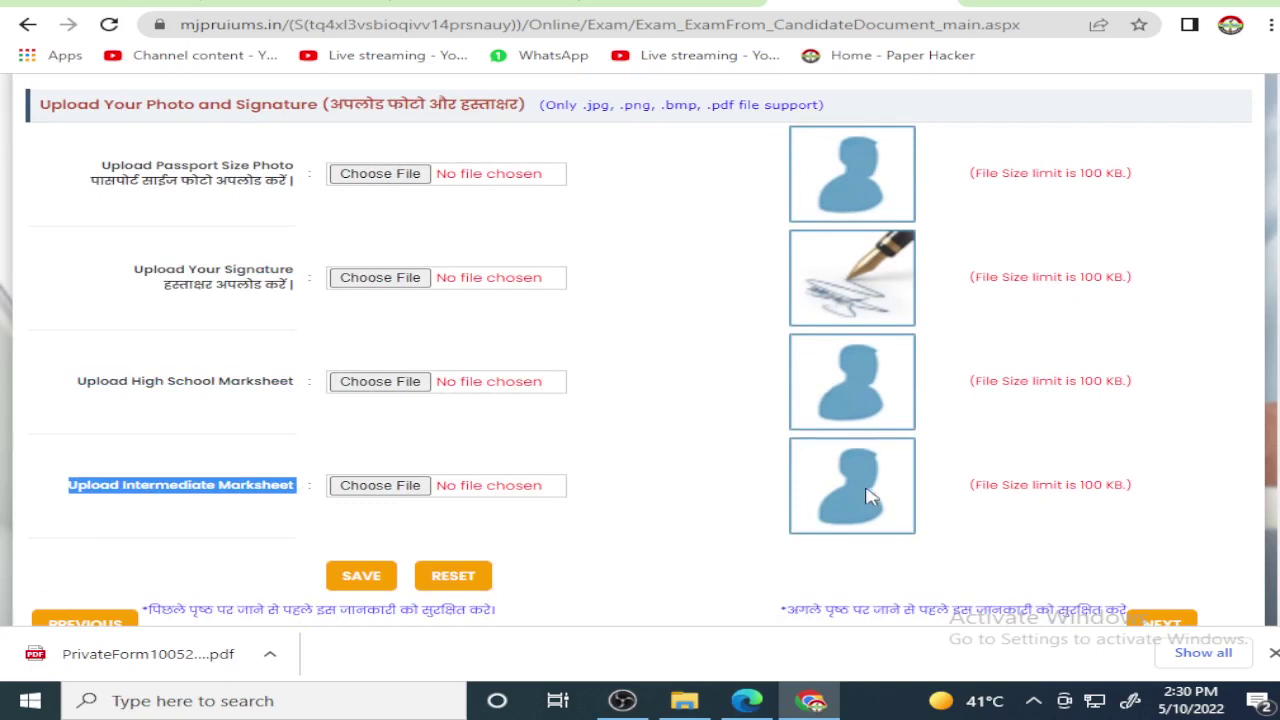
{"action": "scroll", "coordinate": [674, 452], "scroll_direction": "up", "scroll_amount": 1}
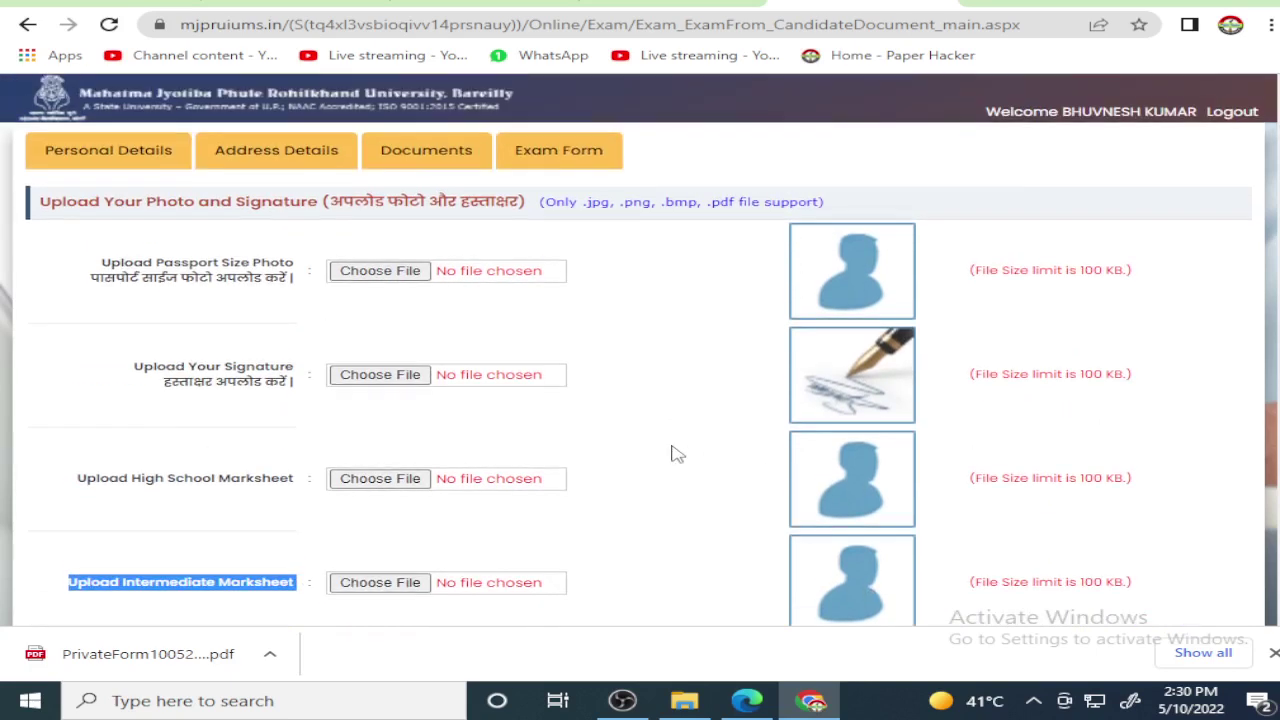
{"action": "scroll", "coordinate": [674, 452], "scroll_direction": "down", "scroll_amount": 2}
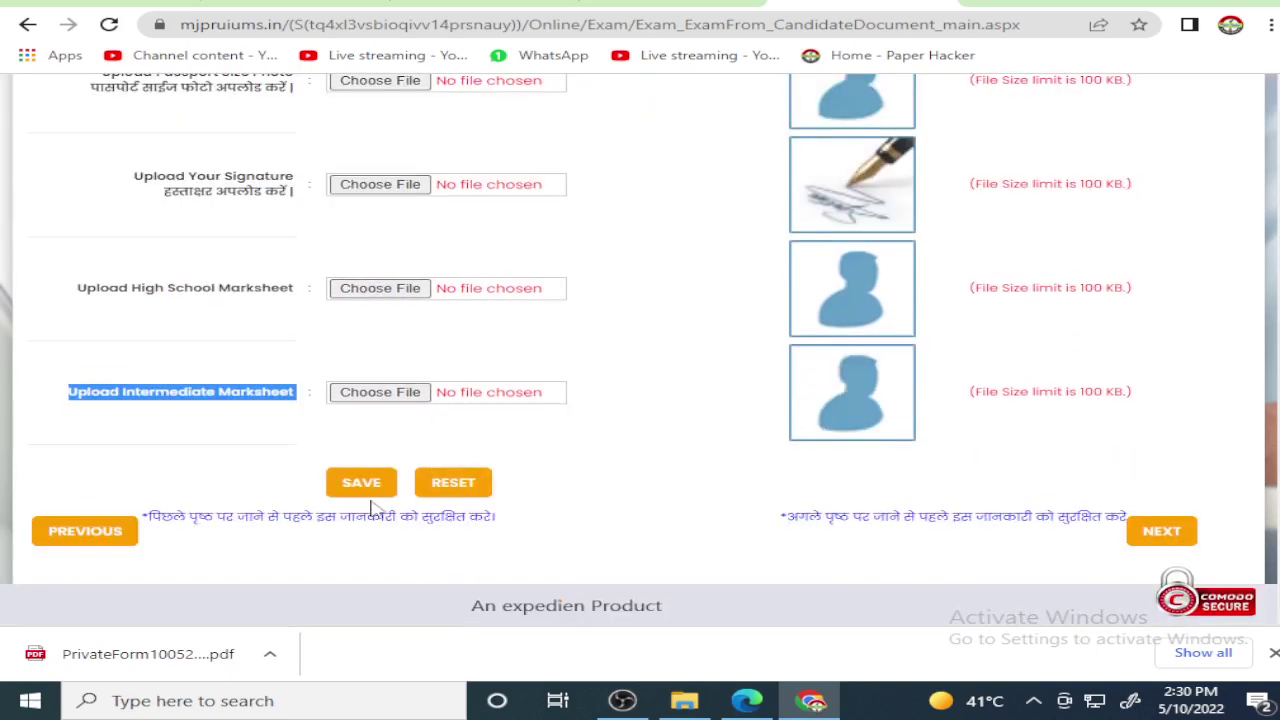
Step: Open the exam form and examine the candidate's details, the course paper list and the due and passed paper sections
{"action": "scroll", "coordinate": [780, 394], "scroll_direction": "up", "scroll_amount": 2}
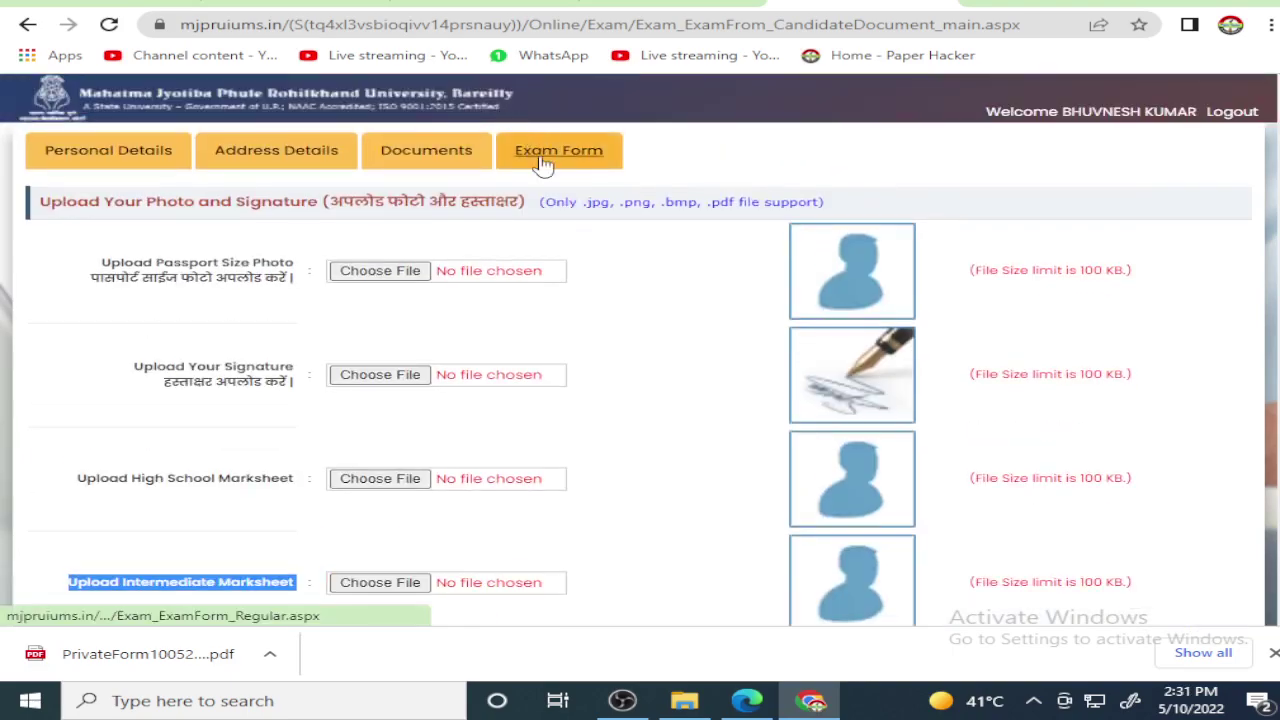
{"action": "left_click", "coordinate": [541, 164]}
{"action": "scroll", "coordinate": [471, 411], "scroll_direction": "down", "scroll_amount": 2}
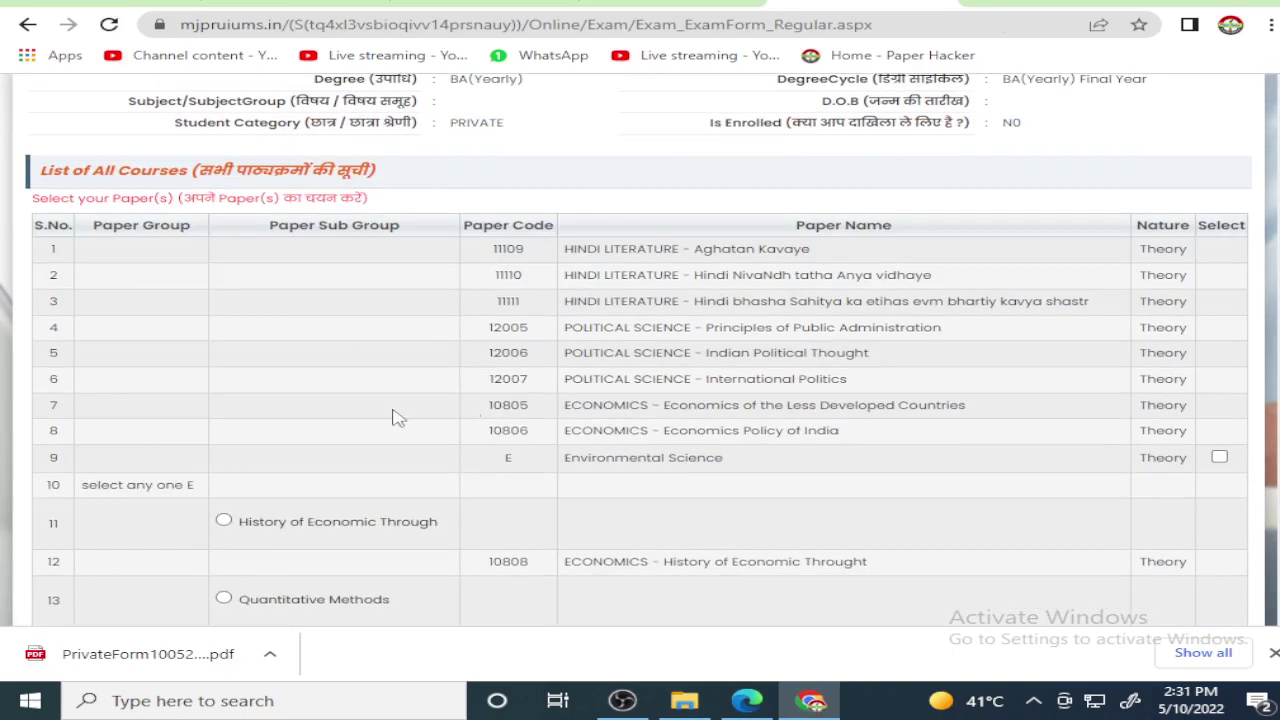
{"action": "scroll", "coordinate": [526, 509], "scroll_direction": "down", "scroll_amount": 4}
{"action": "scroll", "coordinate": [428, 447], "scroll_direction": "up", "scroll_amount": 4}
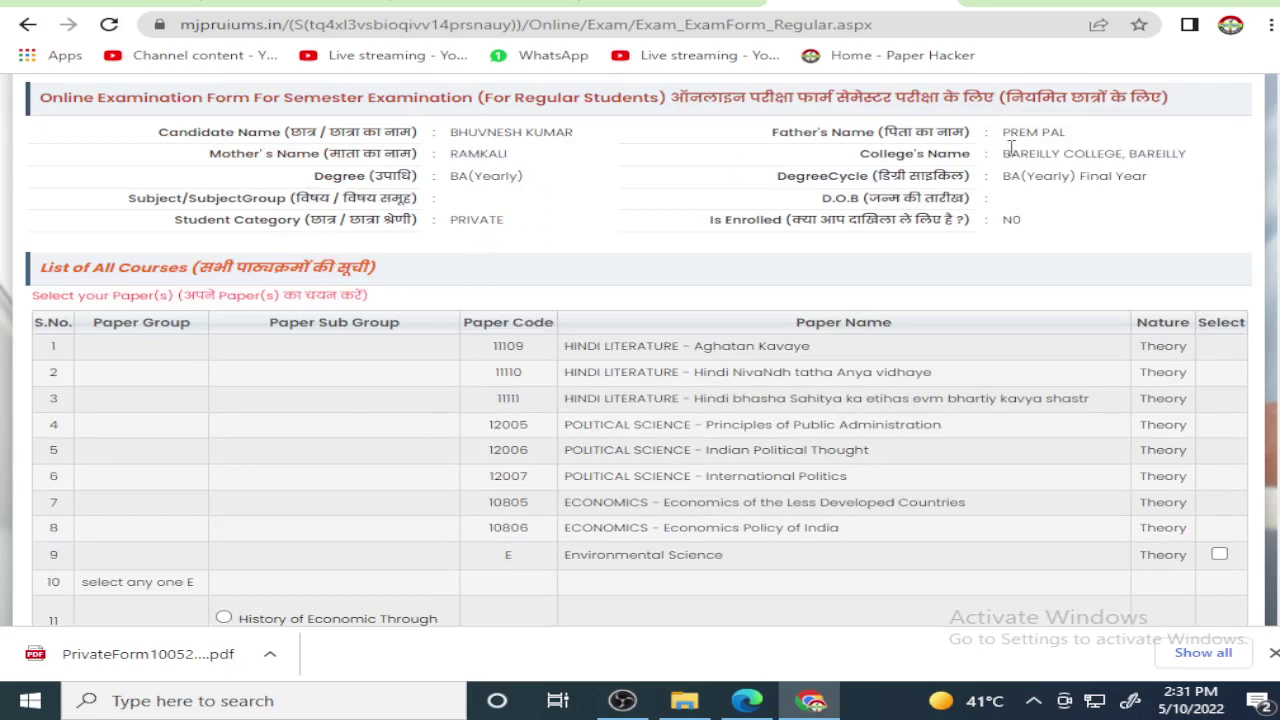
{"action": "scroll", "coordinate": [409, 437], "scroll_direction": "down", "scroll_amount": 7}
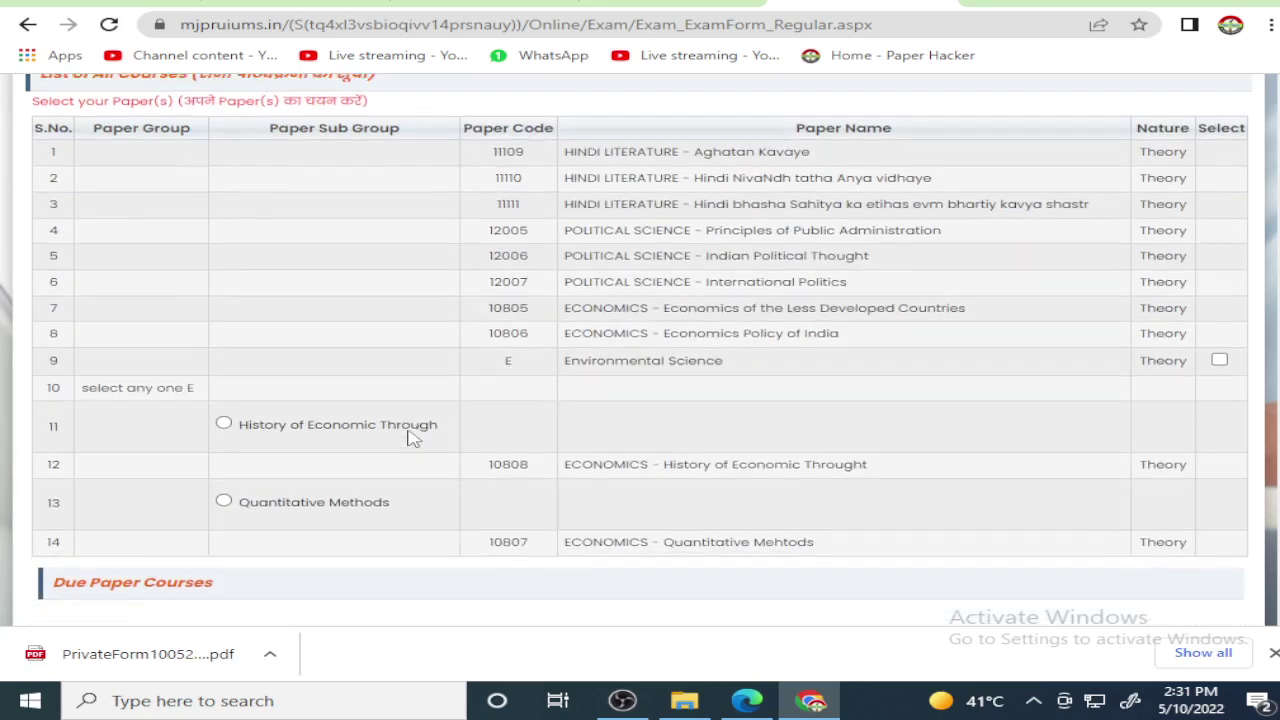
{"action": "scroll", "coordinate": [409, 437], "scroll_direction": "up", "scroll_amount": 2}
{"action": "scroll", "coordinate": [409, 437], "scroll_direction": "down", "scroll_amount": 1}
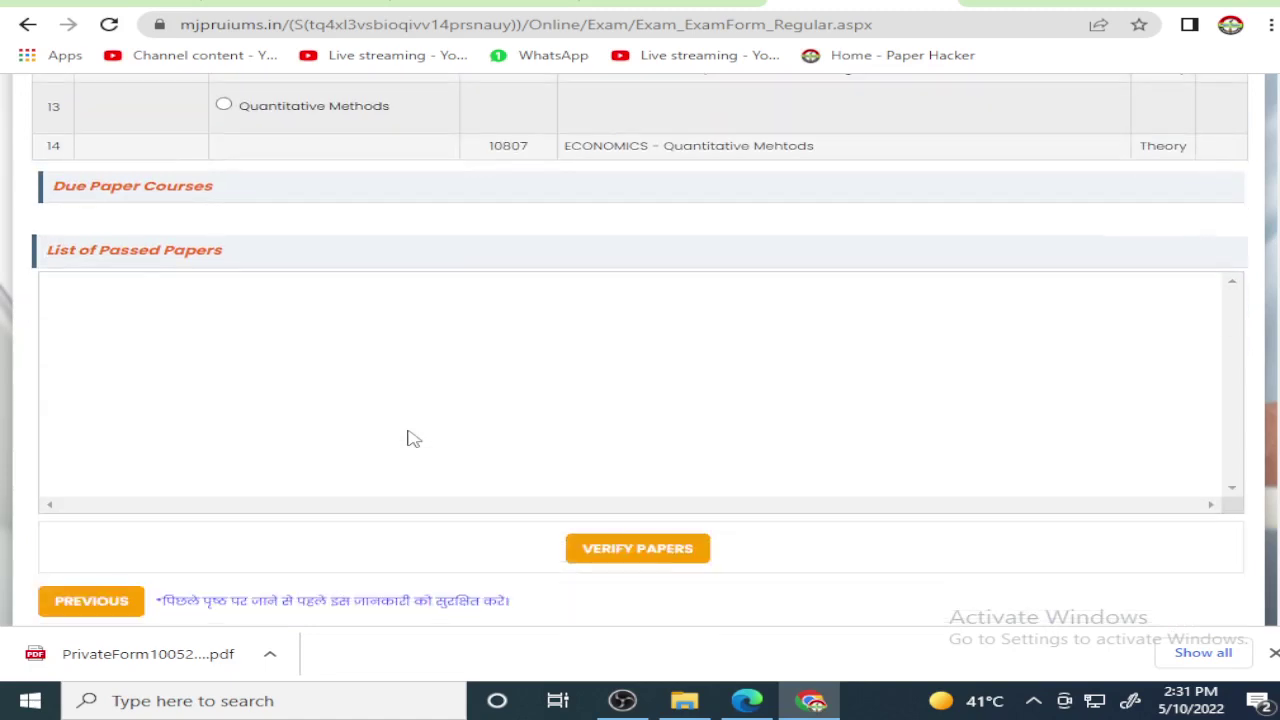
Step: Examine the exam form's course list, including the compulsory papers, the Environmental Science option and the choice between the two economics paper sub-groups
{"action": "left_click", "coordinate": [623, 556]}
{"action": "scroll", "coordinate": [437, 477], "scroll_direction": "up", "scroll_amount": 4}
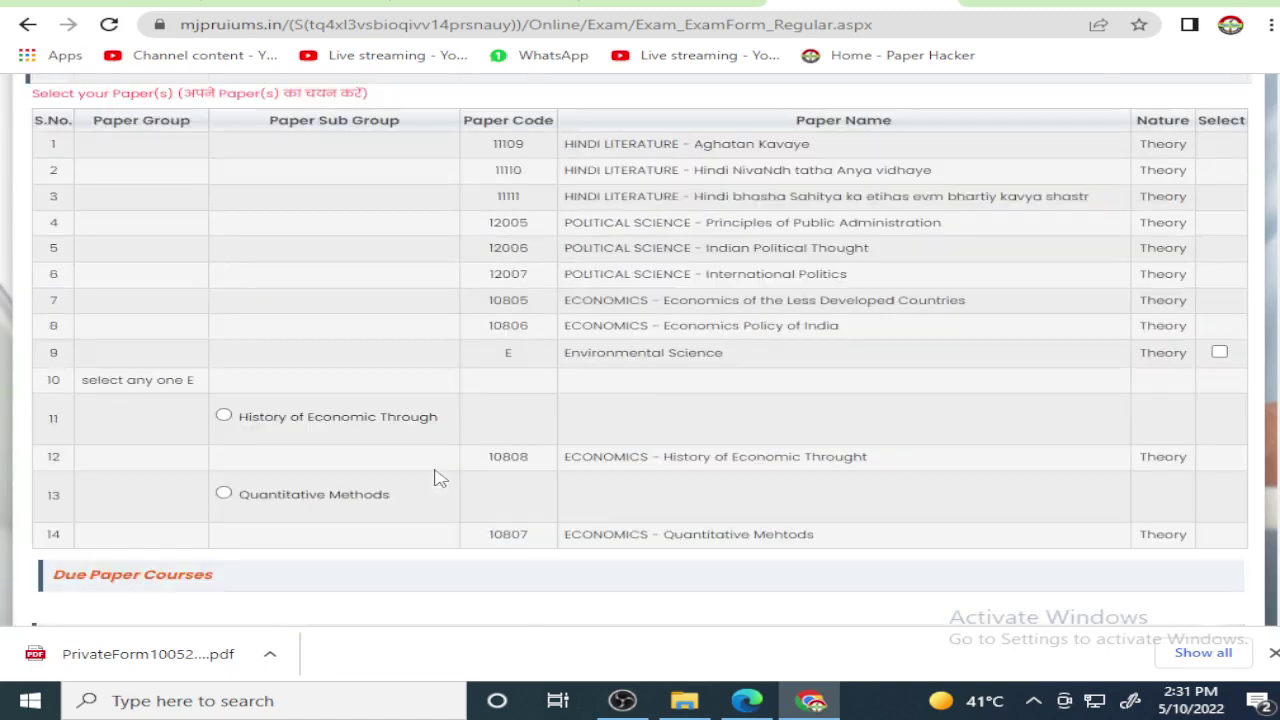
{"action": "scroll", "coordinate": [253, 450], "scroll_direction": "up", "scroll_amount": 3}
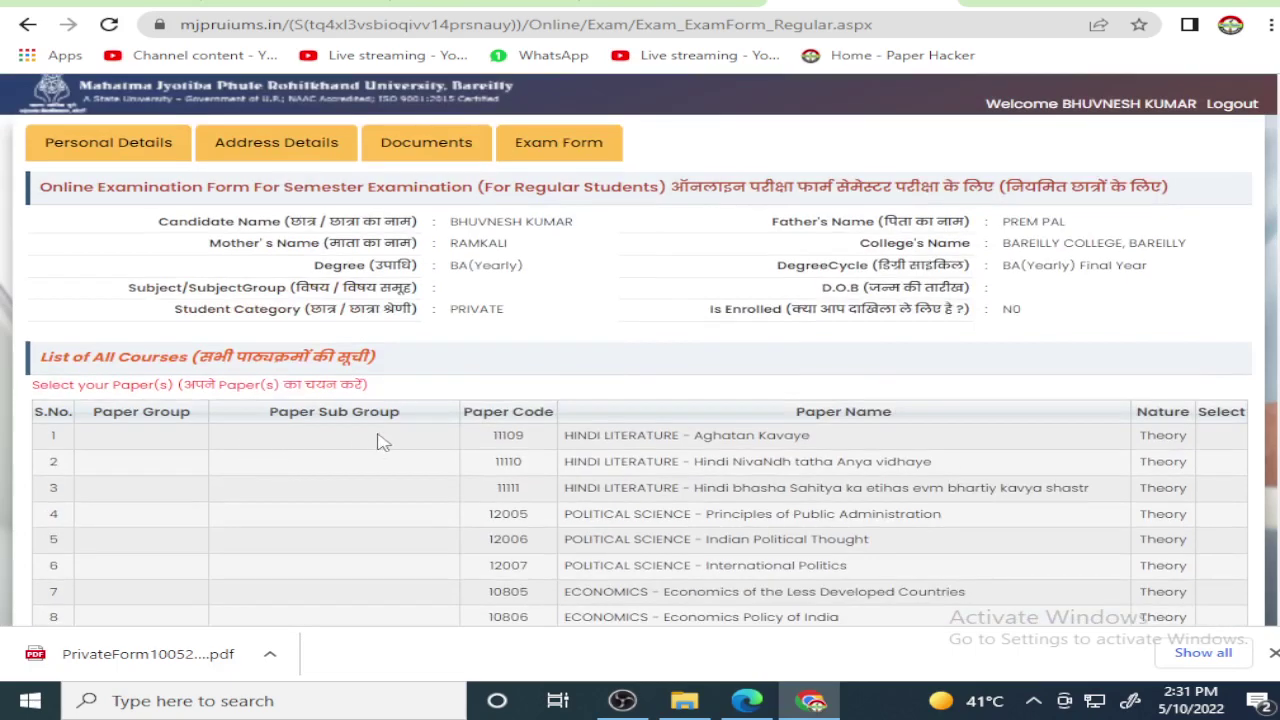
{"action": "scroll", "coordinate": [395, 456], "scroll_direction": "down", "scroll_amount": 1}
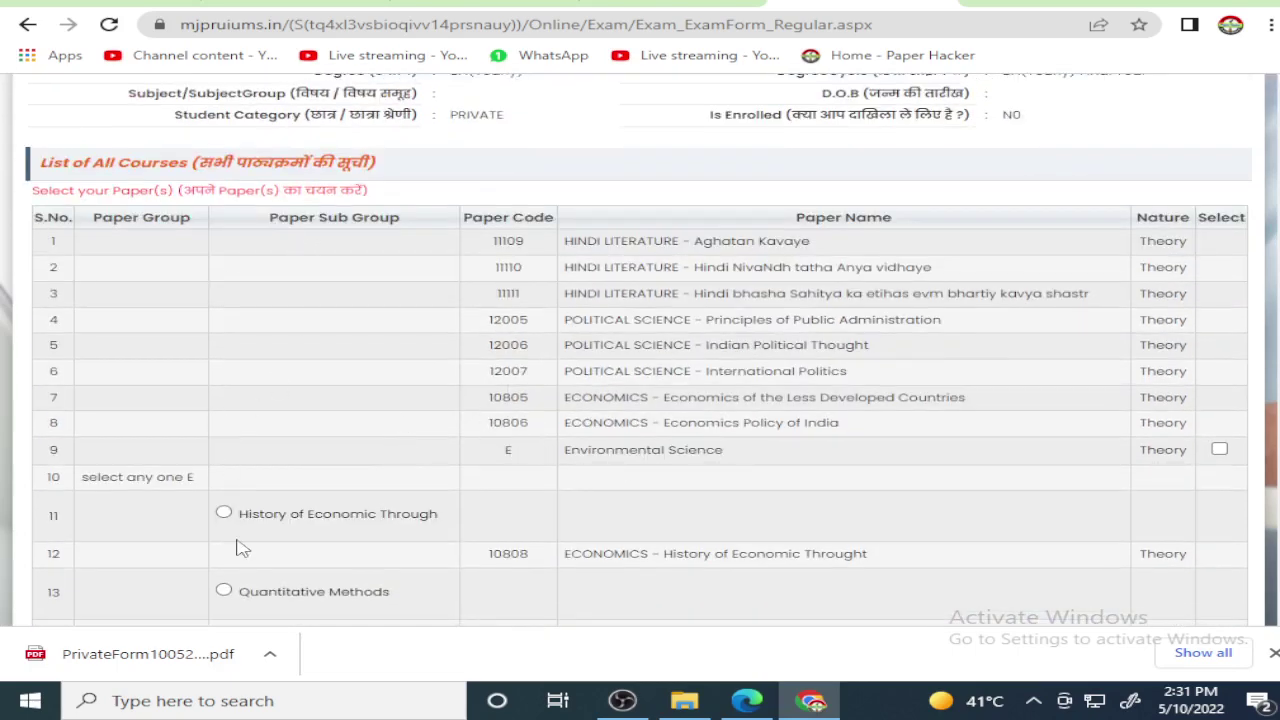
{"action": "scroll", "coordinate": [470, 531], "scroll_direction": "down", "scroll_amount": 1}
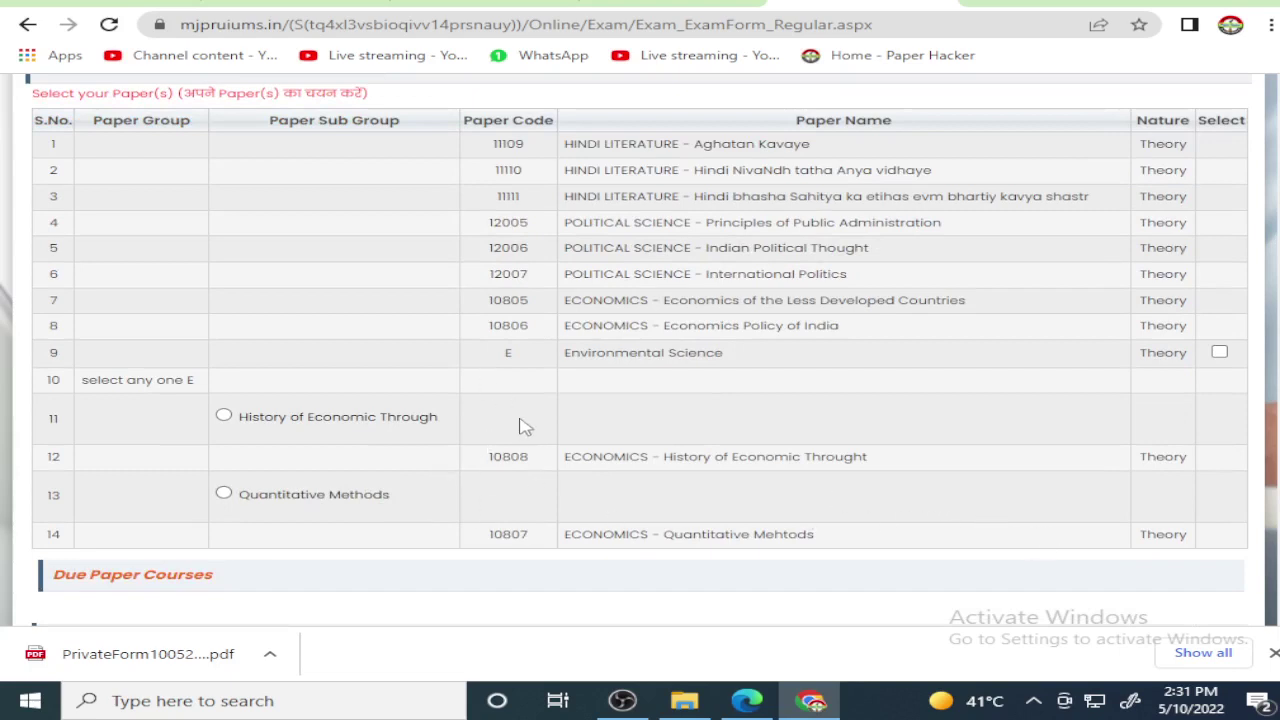
{"action": "scroll", "coordinate": [557, 414], "scroll_direction": "up", "scroll_amount": 1}
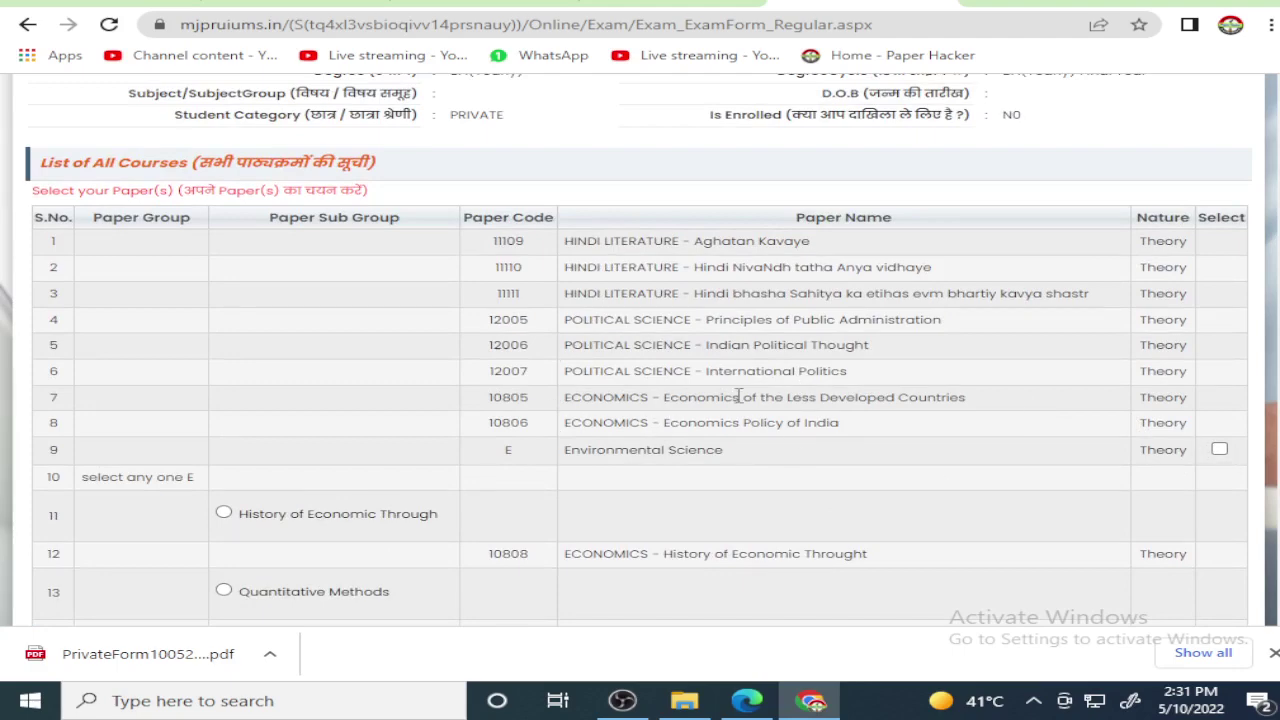
{"action": "scroll", "coordinate": [738, 396], "scroll_direction": "up", "scroll_amount": 1}
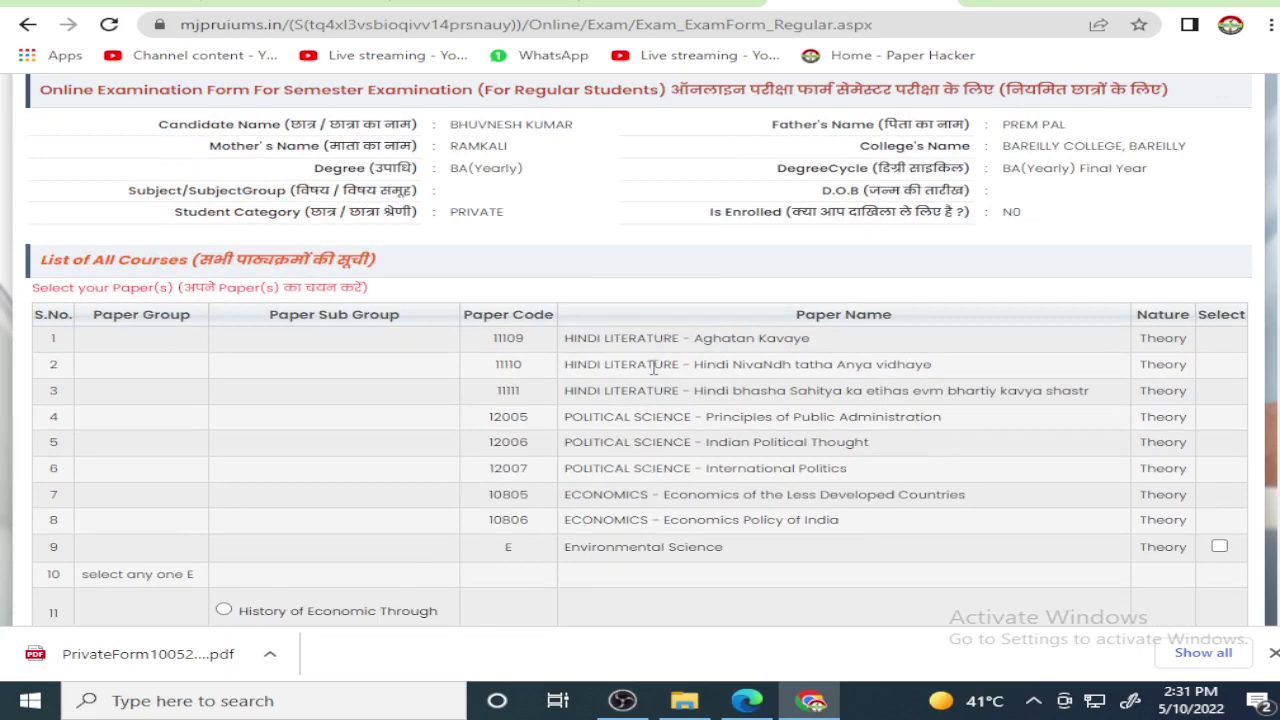
{"action": "scroll", "coordinate": [595, 553], "scroll_direction": "down", "scroll_amount": 3}
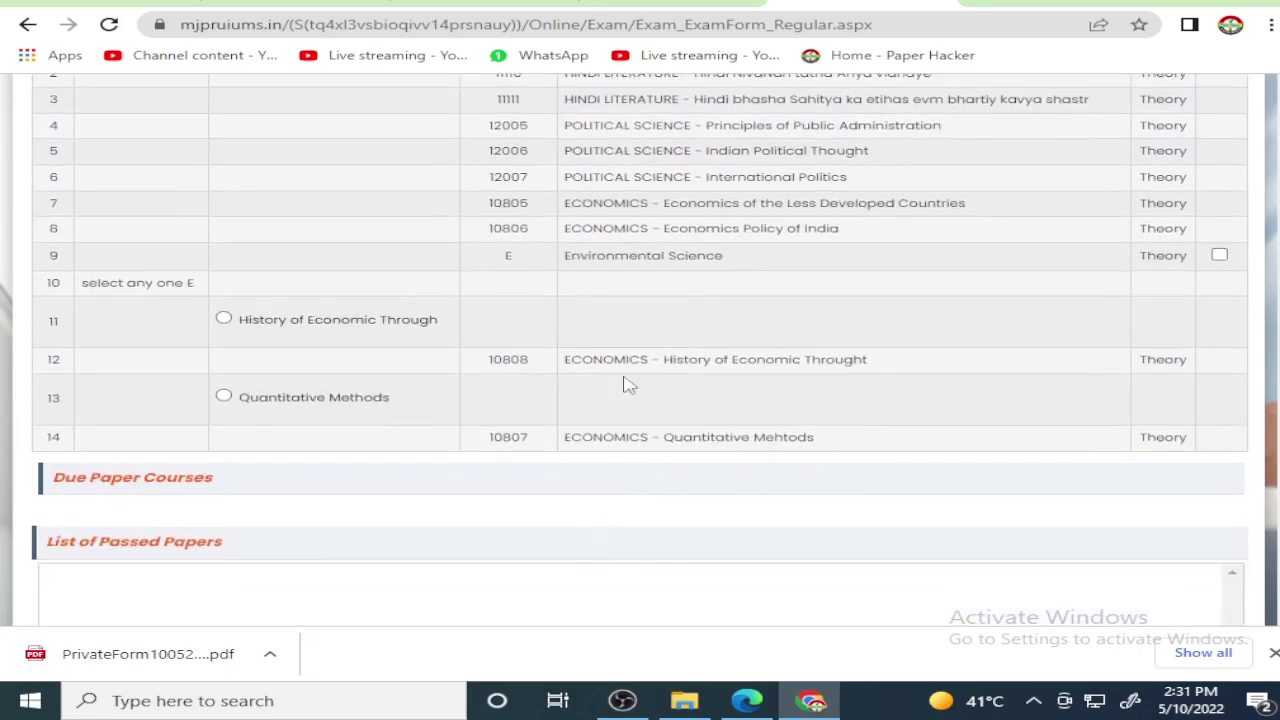
{"action": "scroll", "coordinate": [640, 338], "scroll_direction": "up", "scroll_amount": 1}
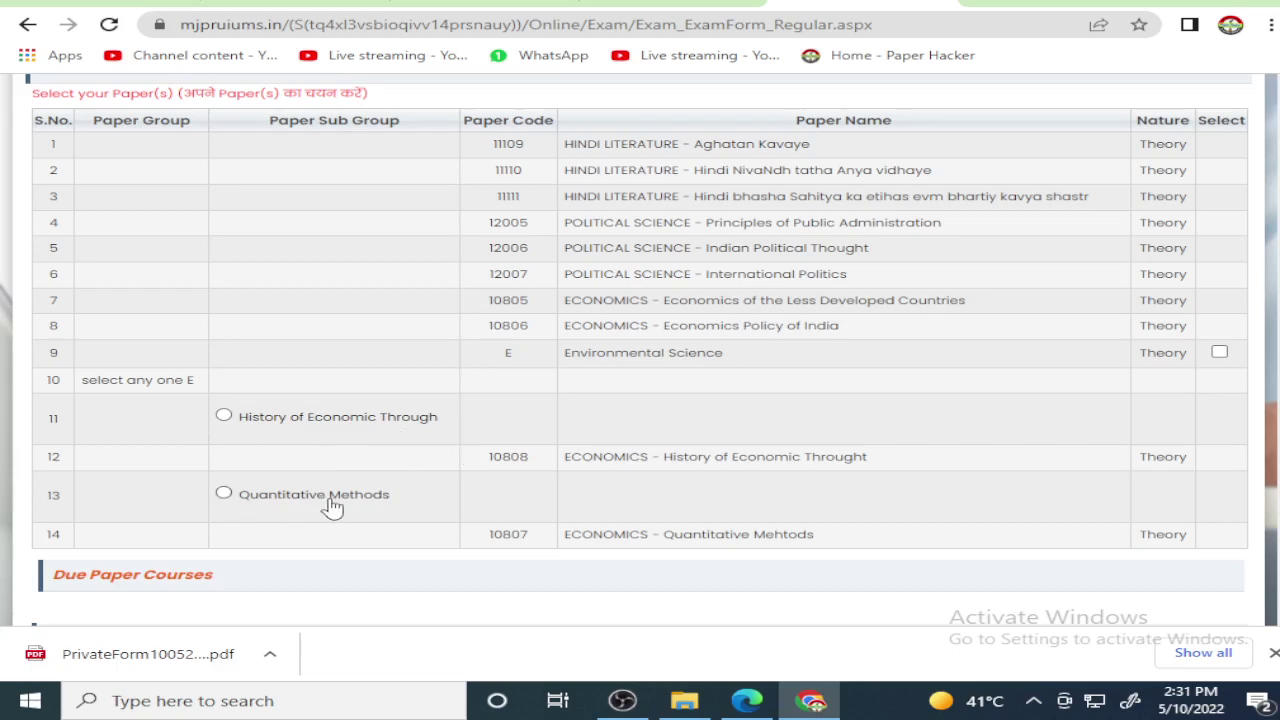
{"action": "scroll", "coordinate": [637, 477], "scroll_direction": "up", "scroll_amount": 1}
{"action": "scroll", "coordinate": [635, 479], "scroll_direction": "up", "scroll_amount": 2}
{"action": "scroll", "coordinate": [655, 484], "scroll_direction": "down", "scroll_amount": 3}
{"action": "scroll", "coordinate": [427, 480], "scroll_direction": "down", "scroll_amount": 4}
{"action": "scroll", "coordinate": [427, 480], "scroll_direction": "down", "scroll_amount": 1}
{"action": "scroll", "coordinate": [427, 480], "scroll_direction": "up", "scroll_amount": 7}
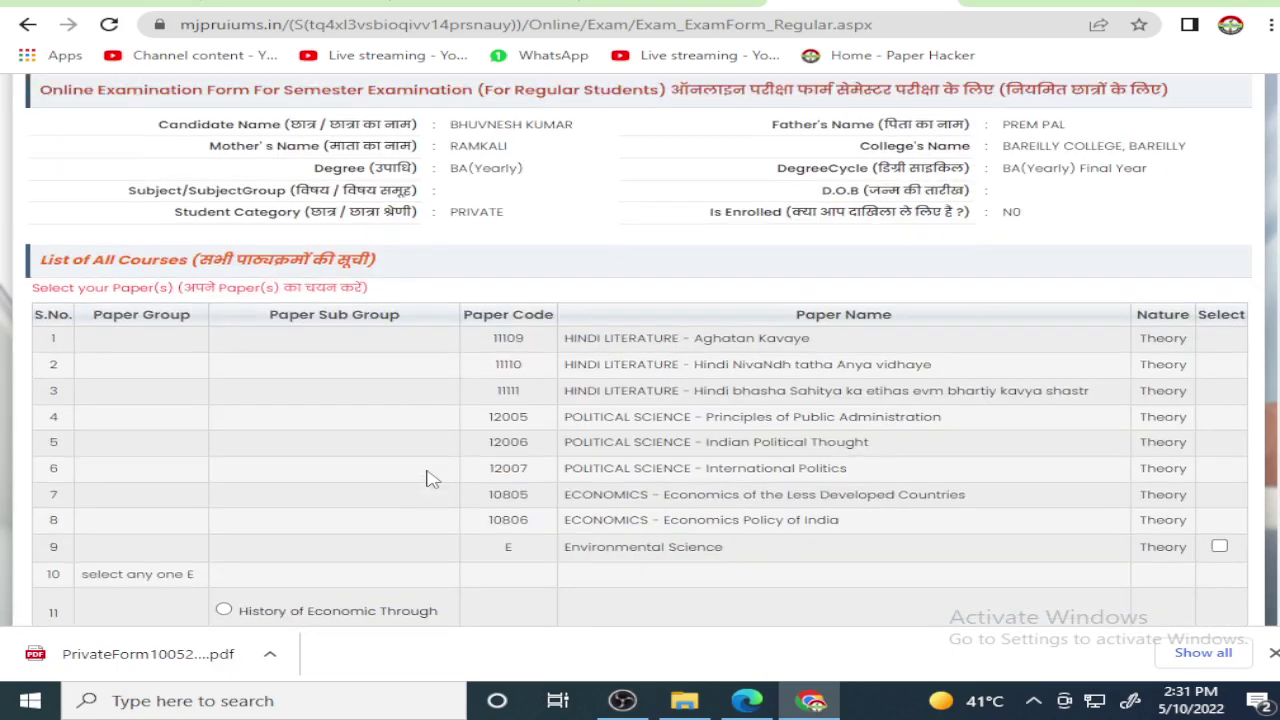